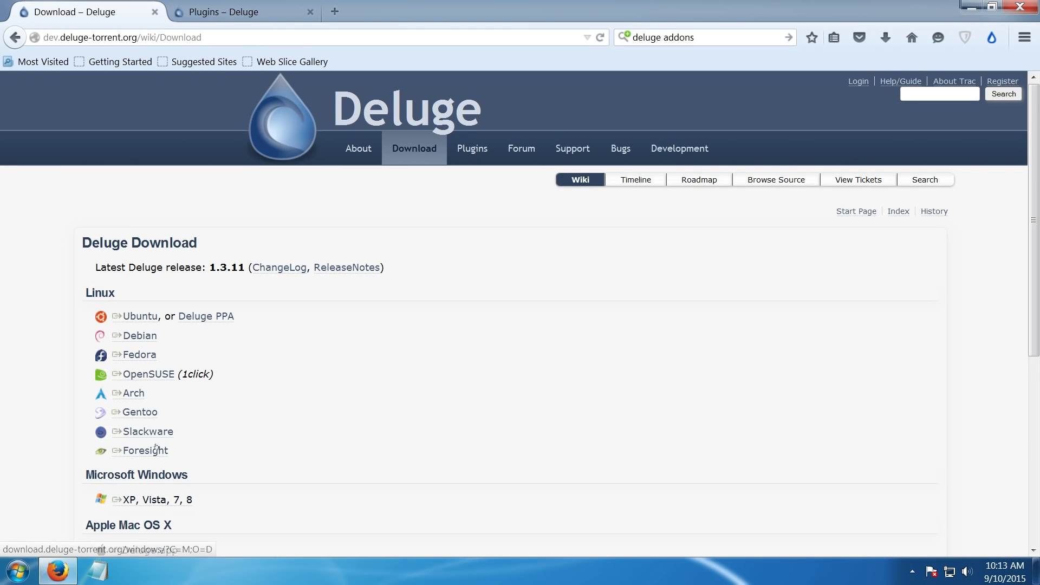
click(144, 500)
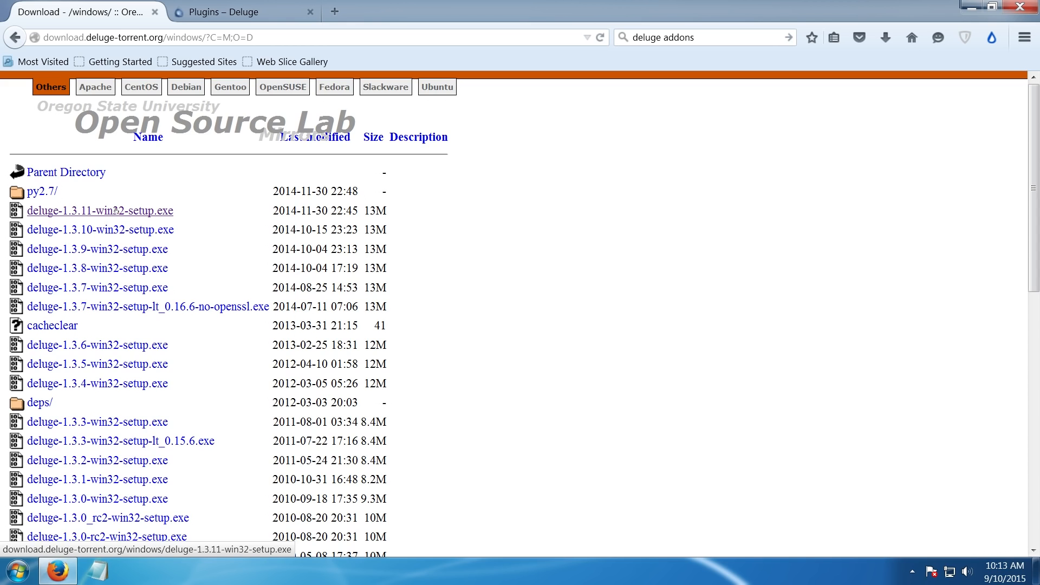
click(115, 210)
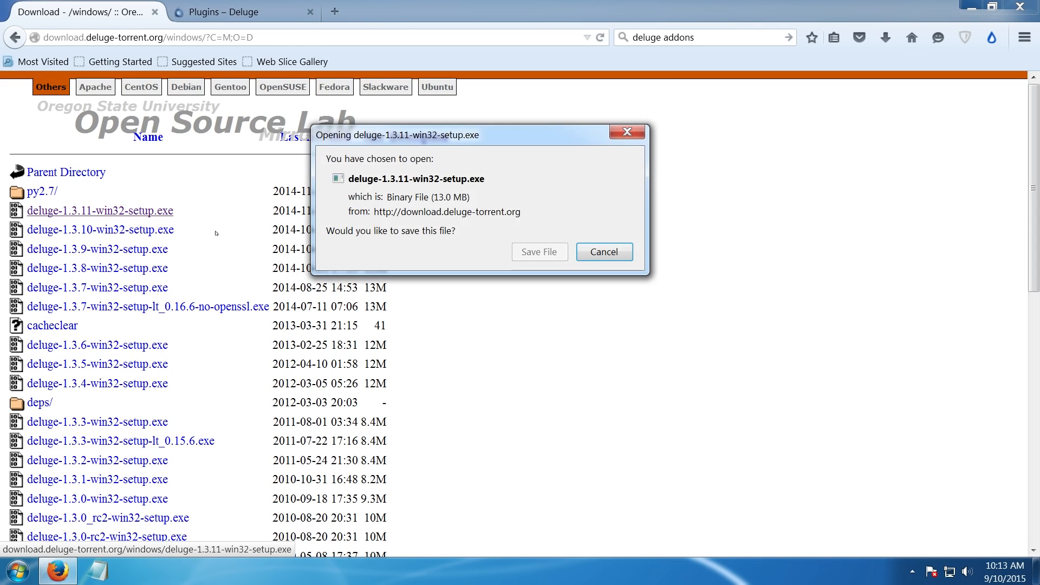
click(584, 251)
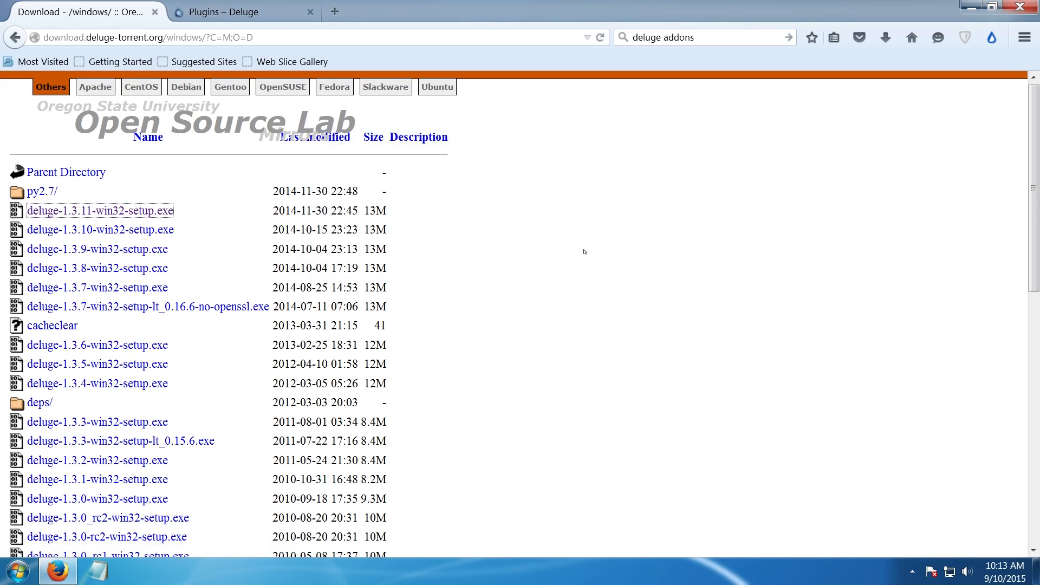
Run the deluge-1.3.11-win32-setup.exe installer from the desktop and allow it to make changes to the computer.
click(1036, 571)
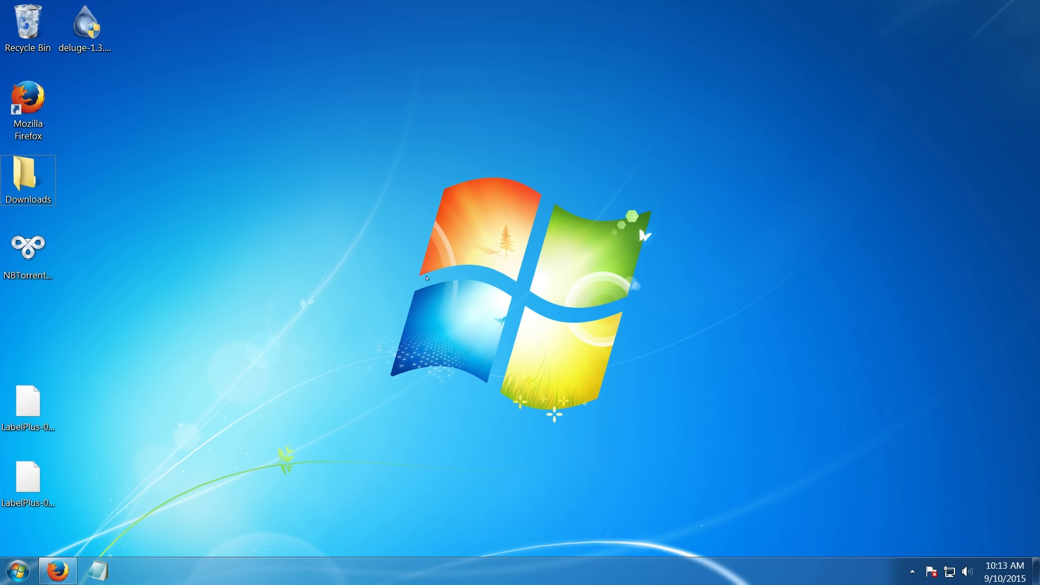
click(87, 46)
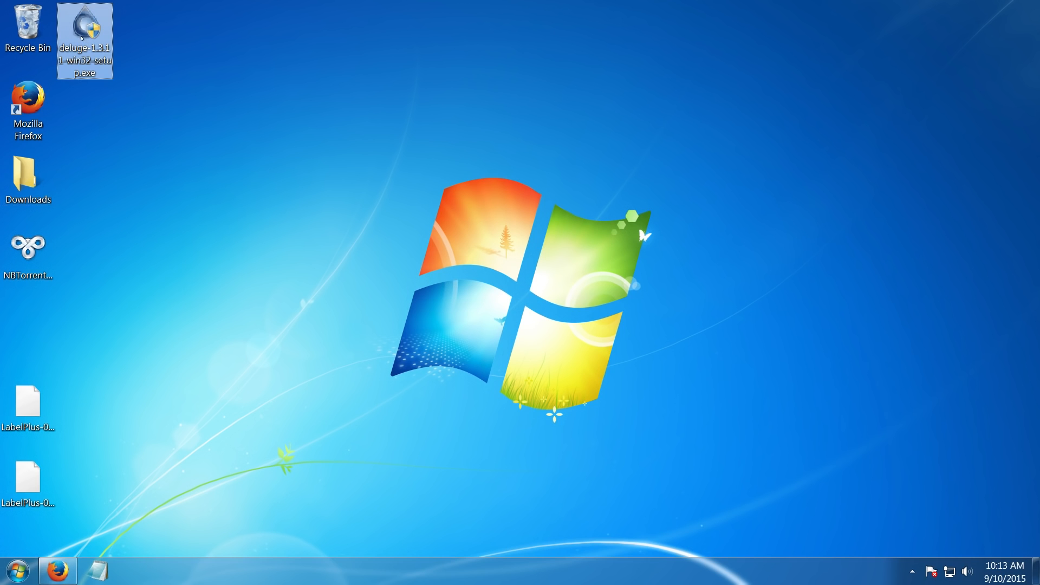
double_click(82, 36)
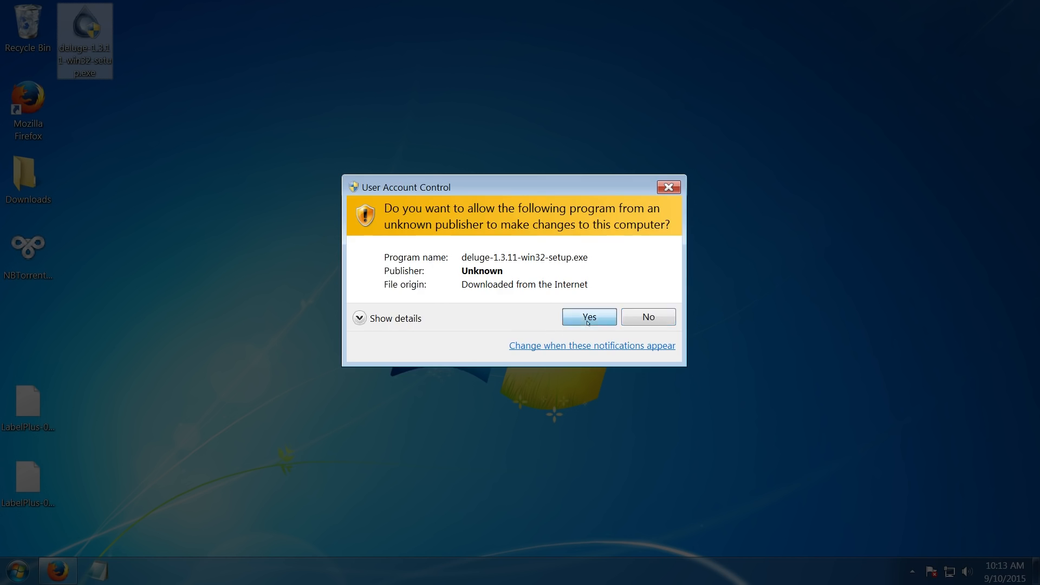
click(590, 317)
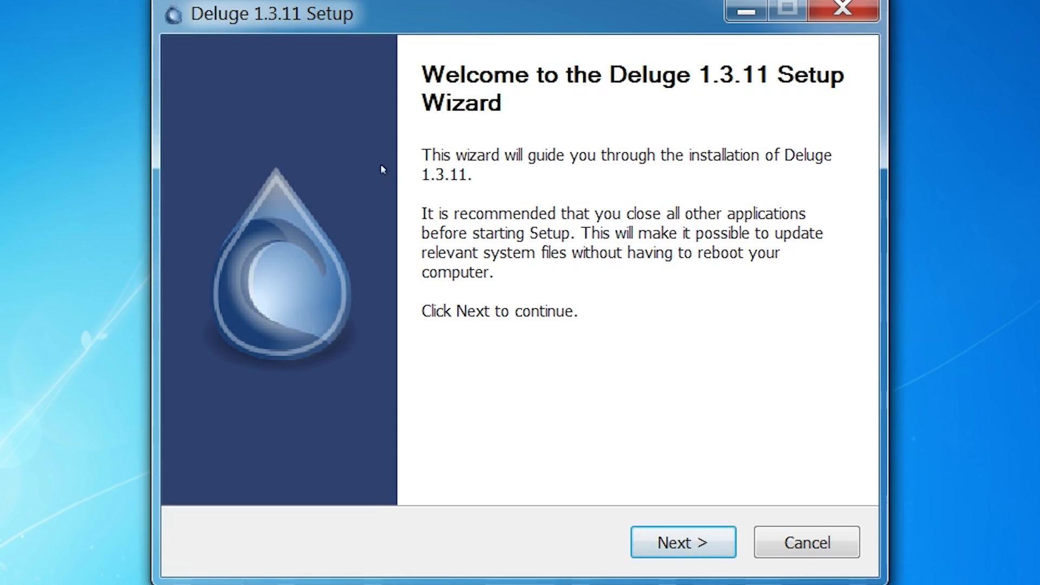
Install Deluge 1.3.11, accepting the license, the default components and the destination C:\Program Files (x86)\Deluge.
click(679, 539)
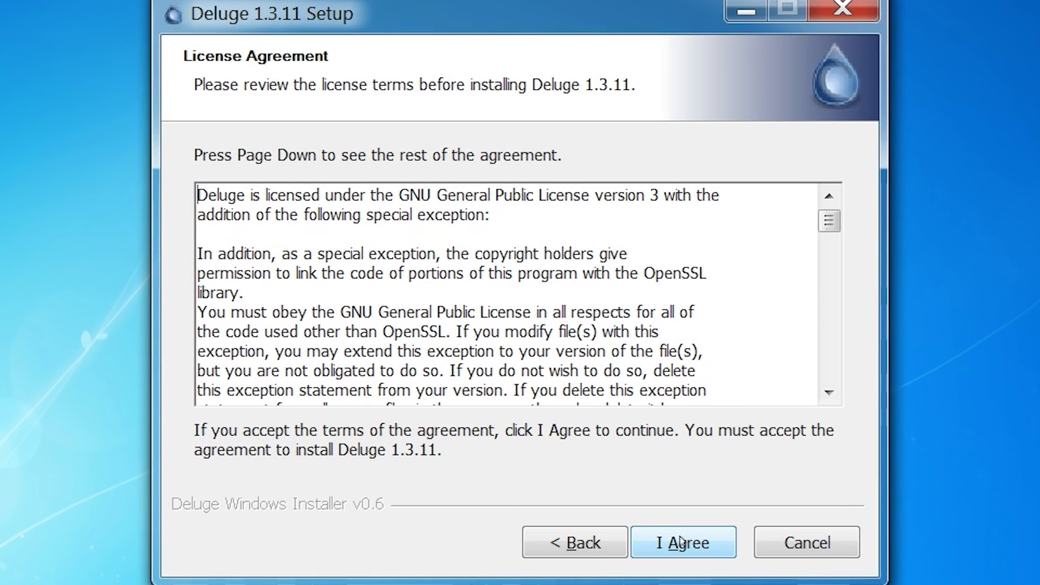
click(682, 541)
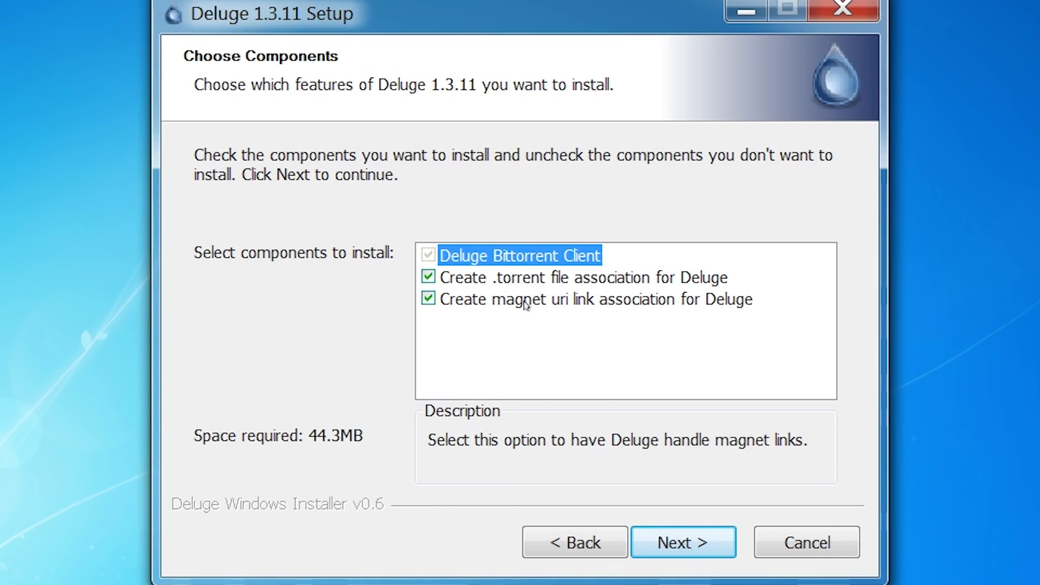
click(677, 541)
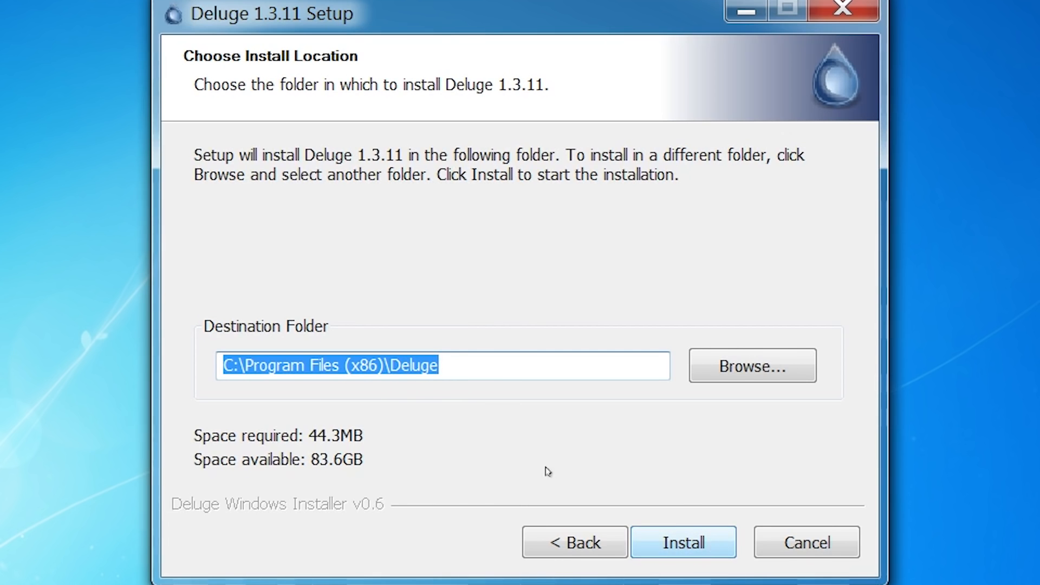
click(662, 541)
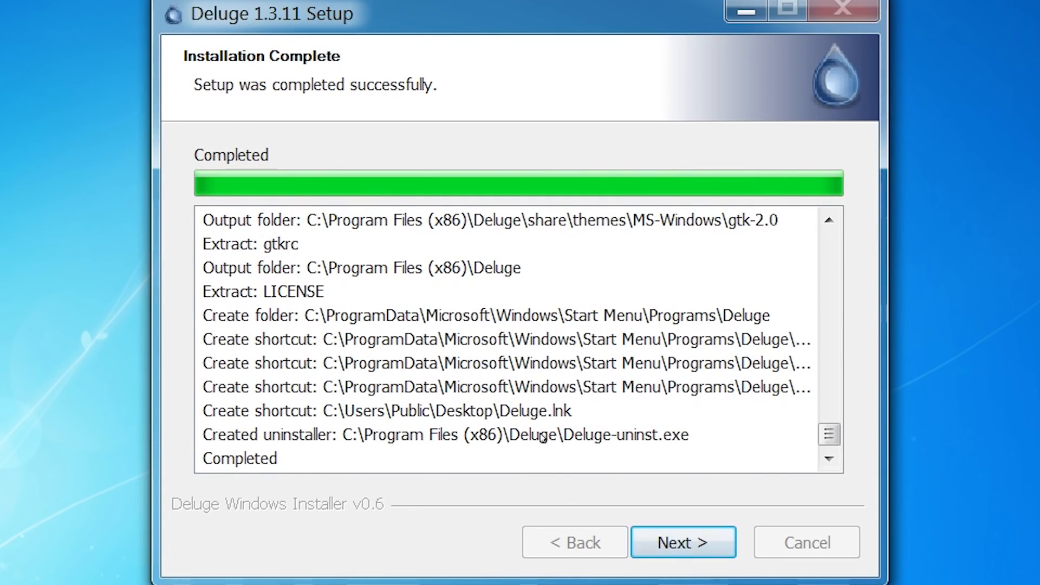
click(654, 542)
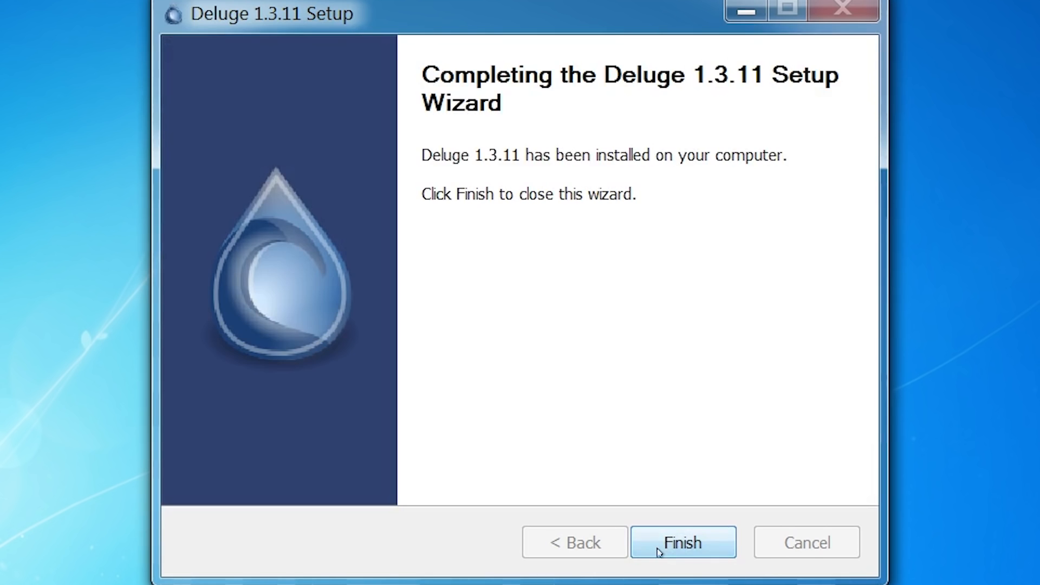
click(662, 549)
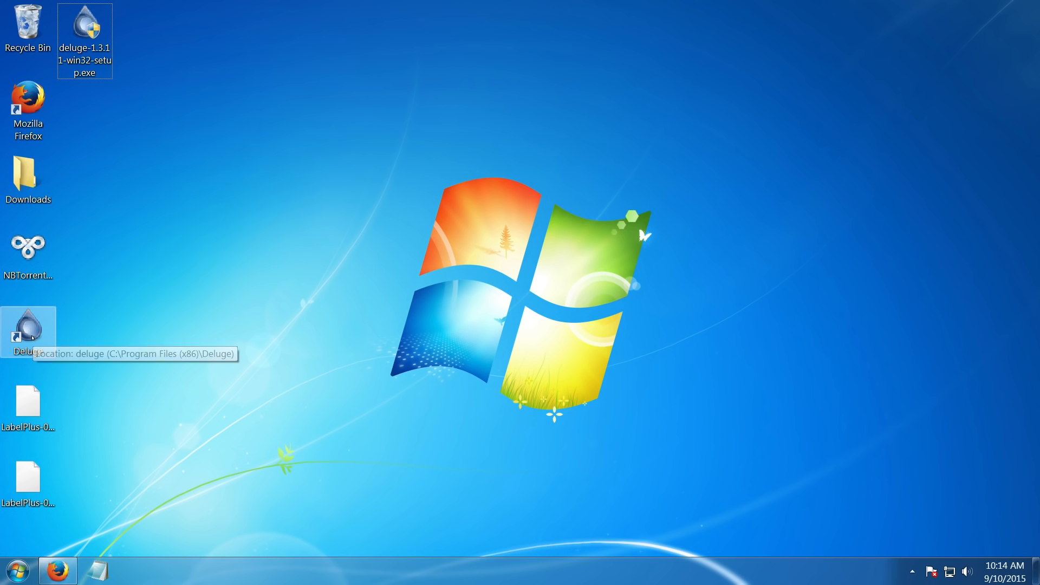
Launch Deluge from the desktop and open its preferences.
double_click(32, 338)
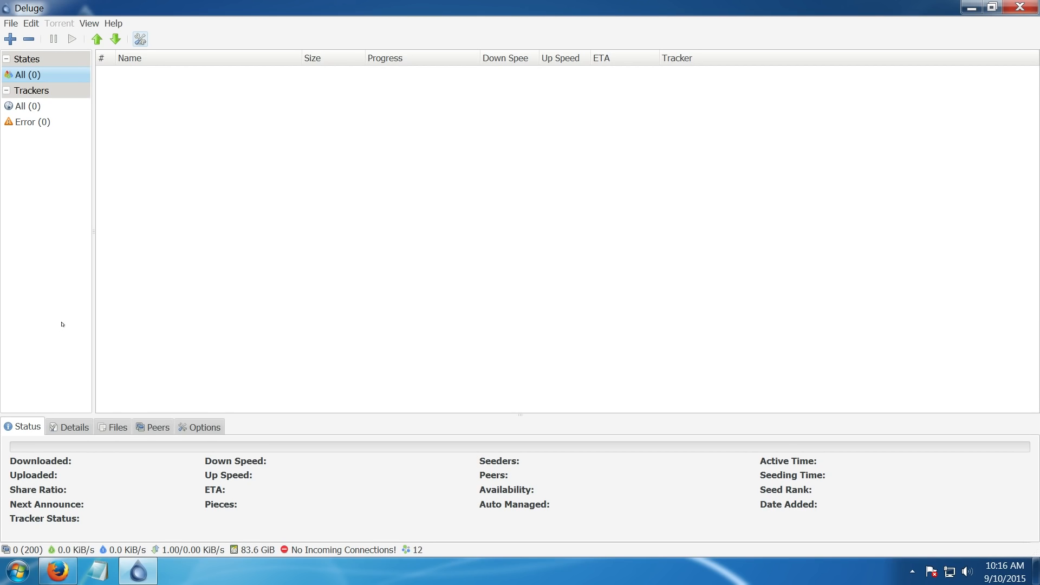
click(31, 24)
click(42, 38)
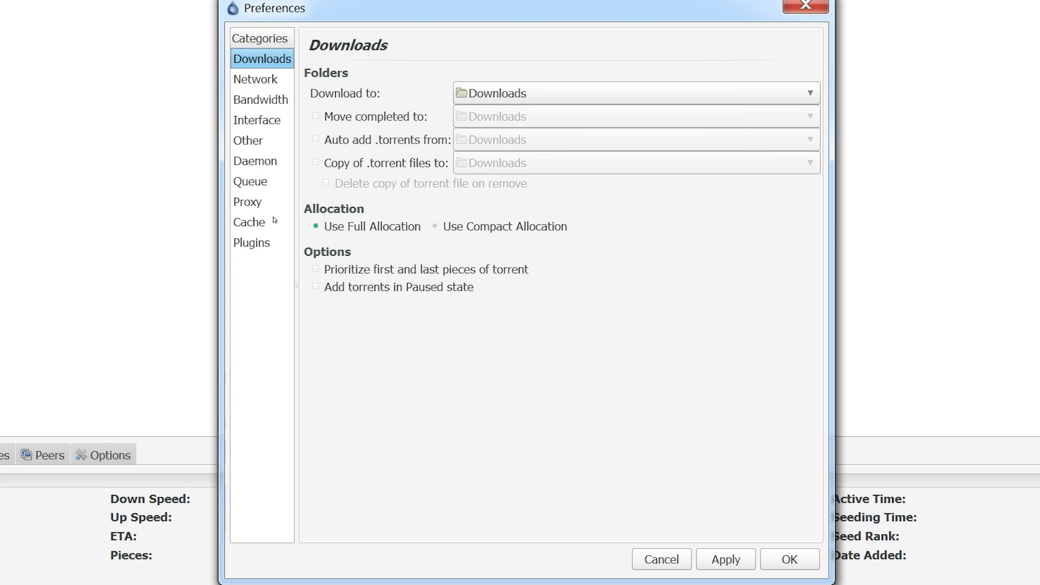
click(540, 93)
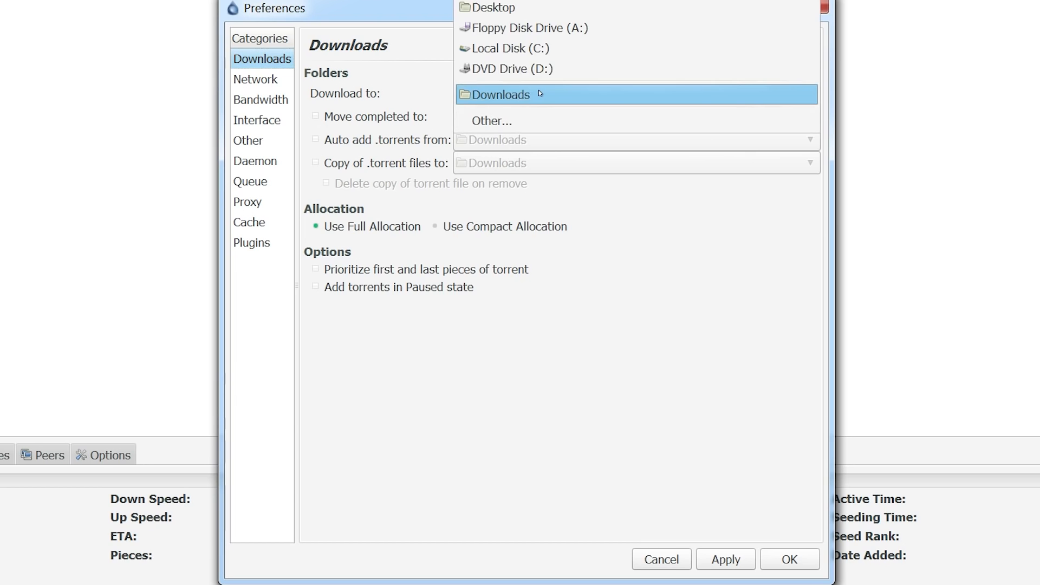
click(495, 121)
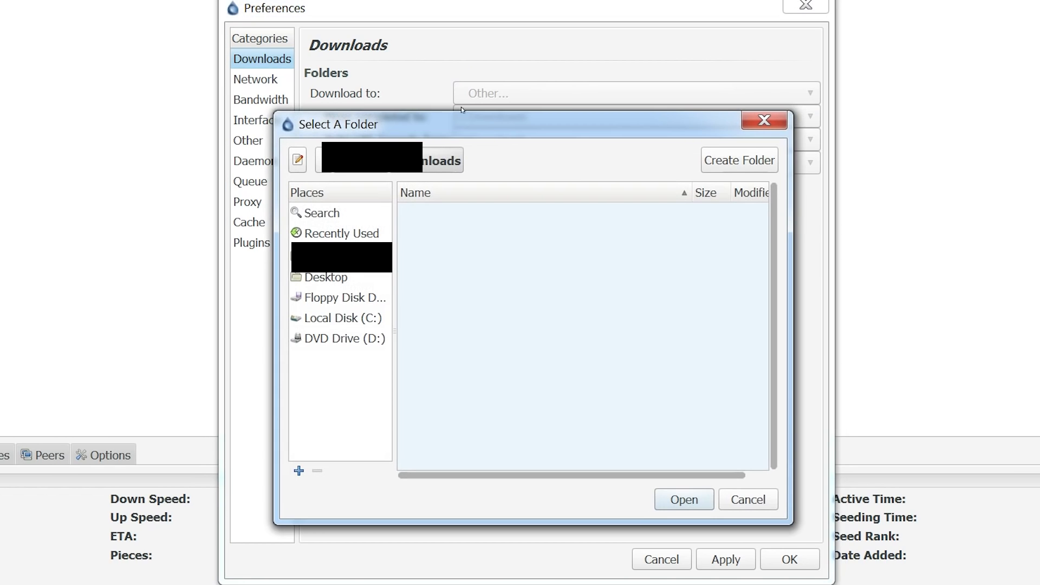
click(764, 120)
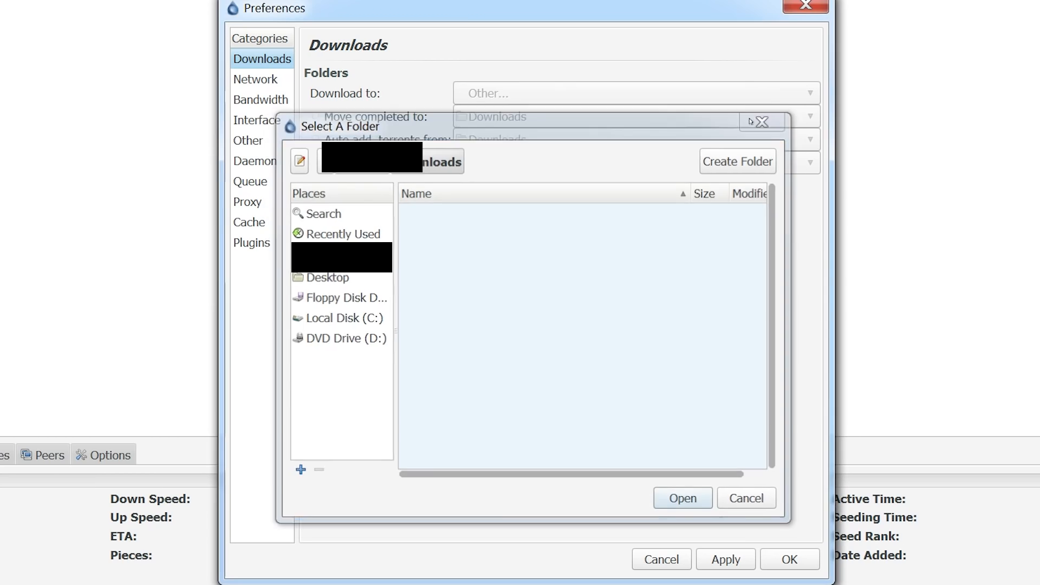
Set the folder that torrents download to as the Downloads folder on the Desktop.
click(738, 95)
click(592, 122)
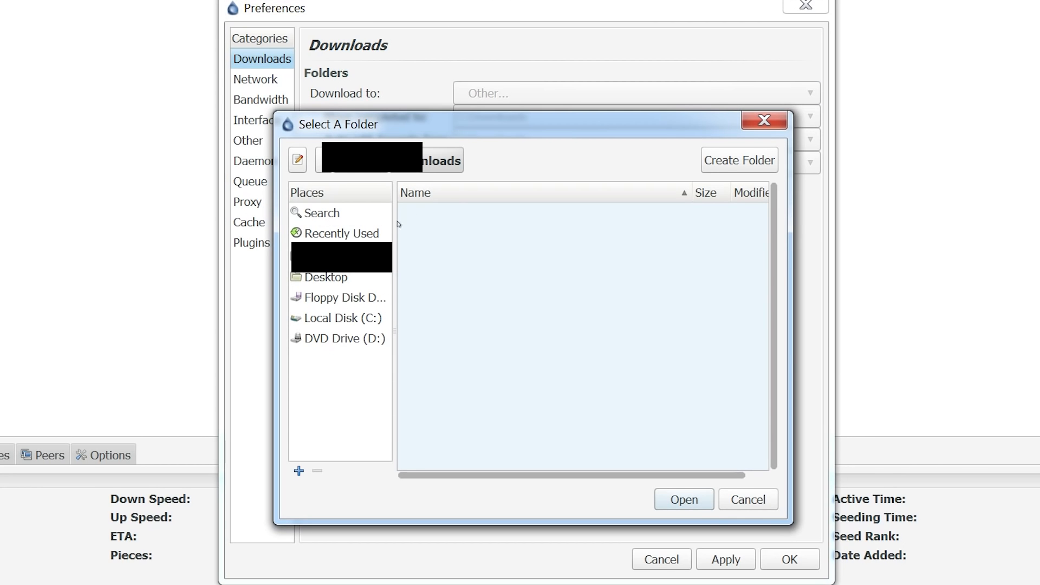
click(324, 278)
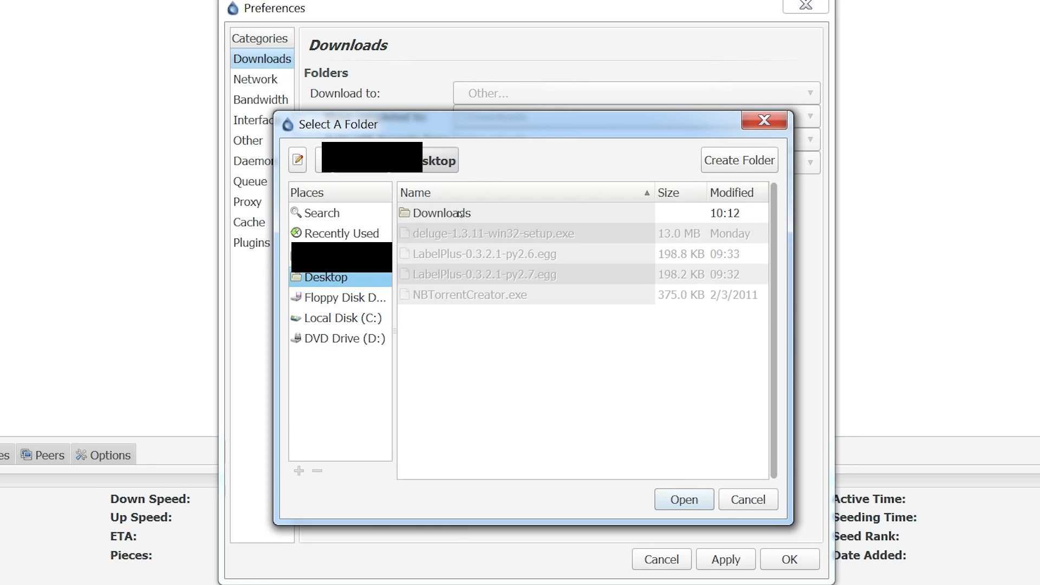
double_click(460, 213)
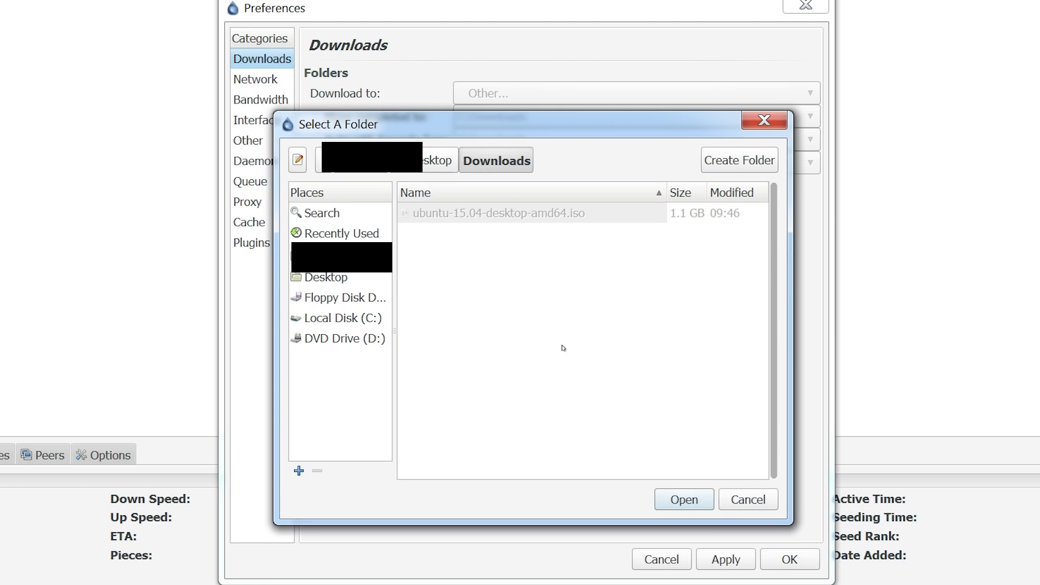
click(684, 501)
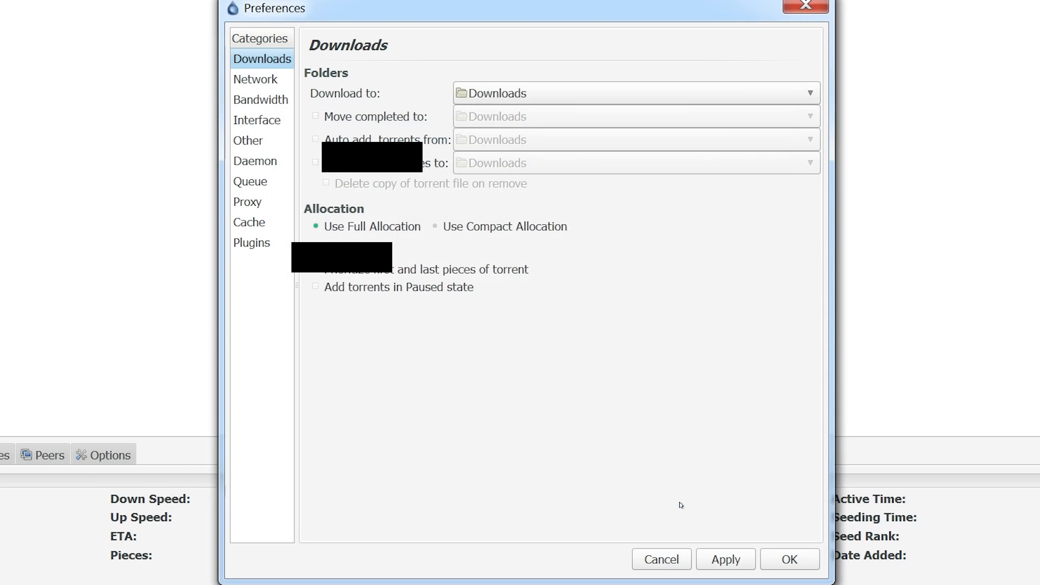
Check which folder is chosen as the download location and reconfirm it.
click(593, 100)
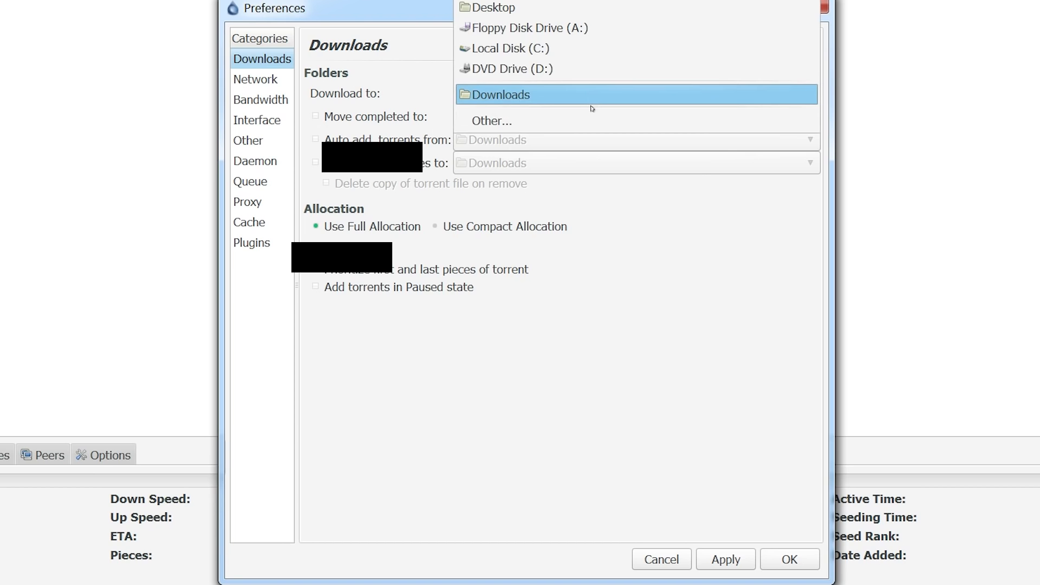
click(537, 128)
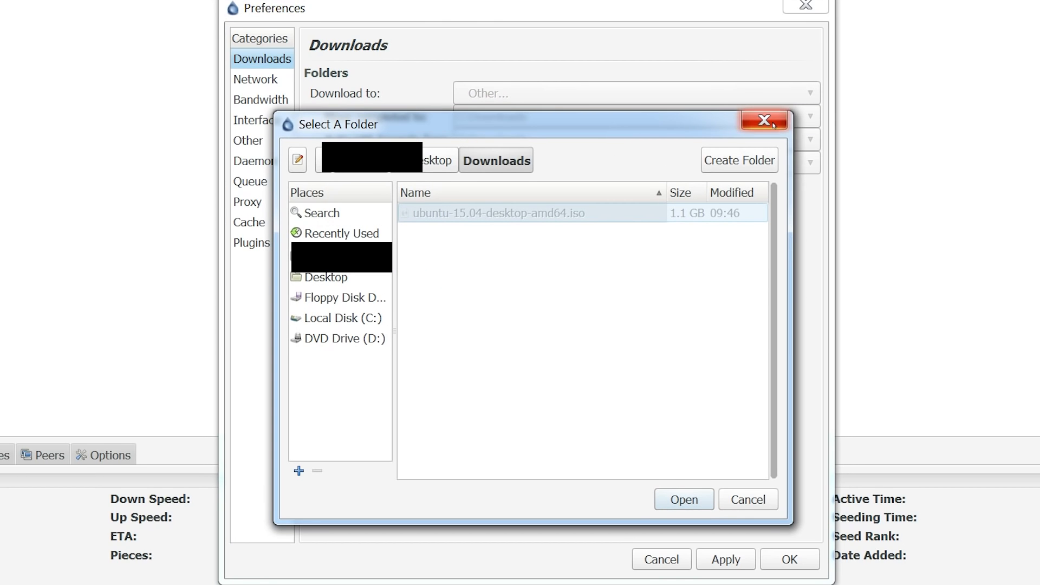
click(677, 503)
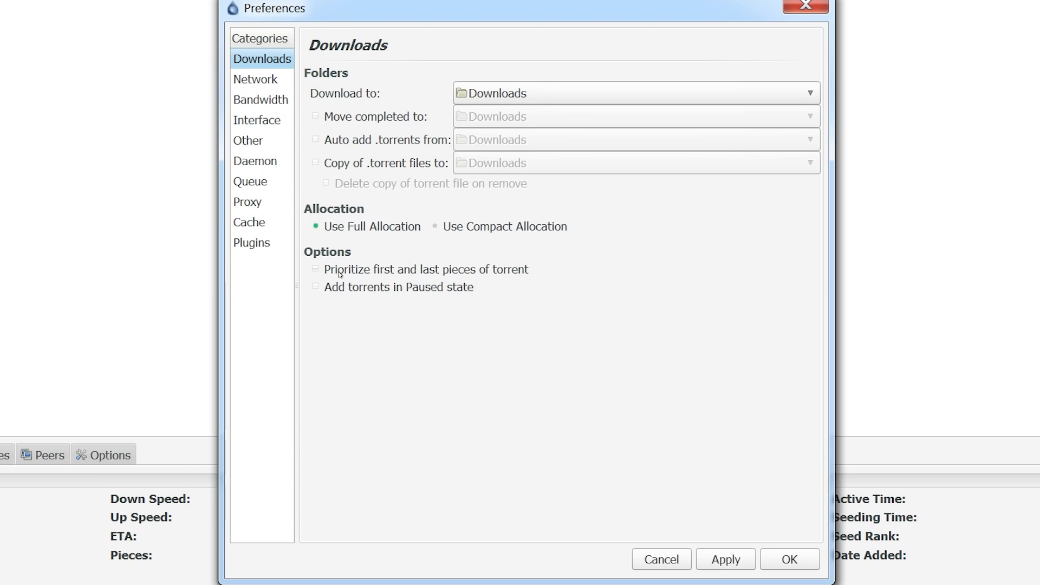
Enable prioritizing the first and last pieces of torrents and adding torrents in paused state.
click(402, 271)
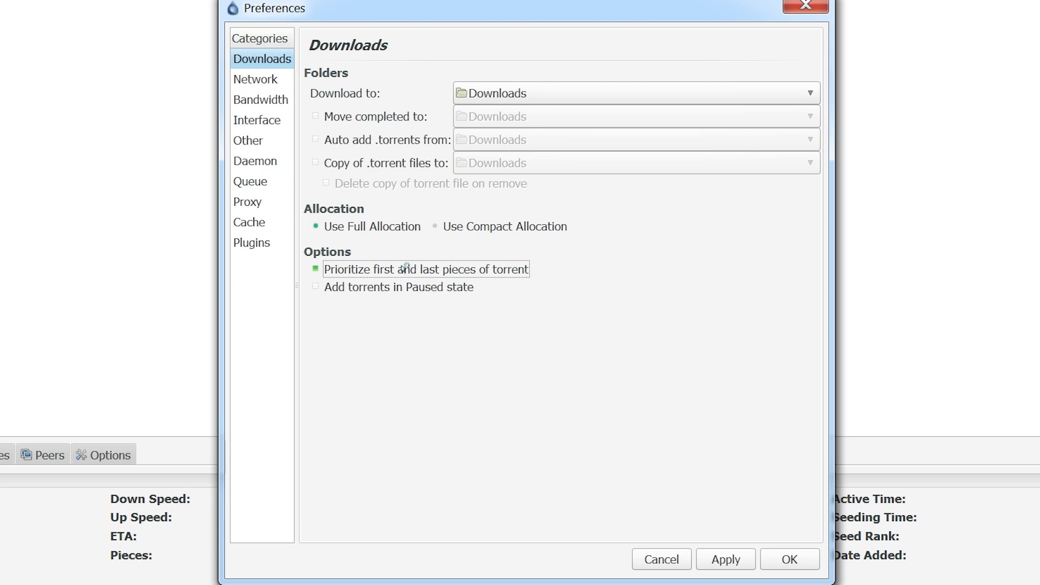
click(357, 288)
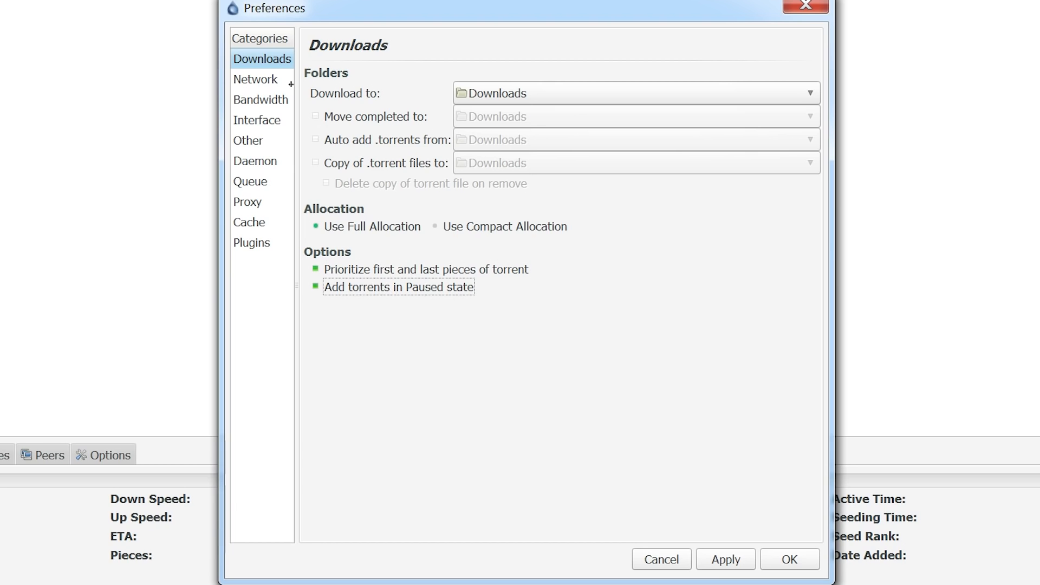
Disable random ports for both incoming and outgoing connections in the network preferences.
click(271, 84)
click(338, 98)
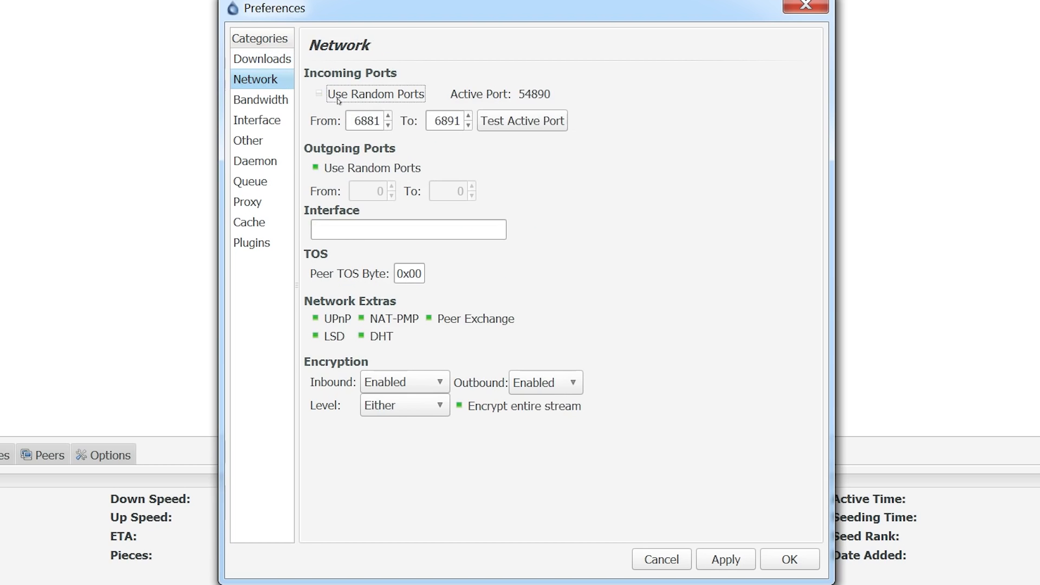
click(336, 170)
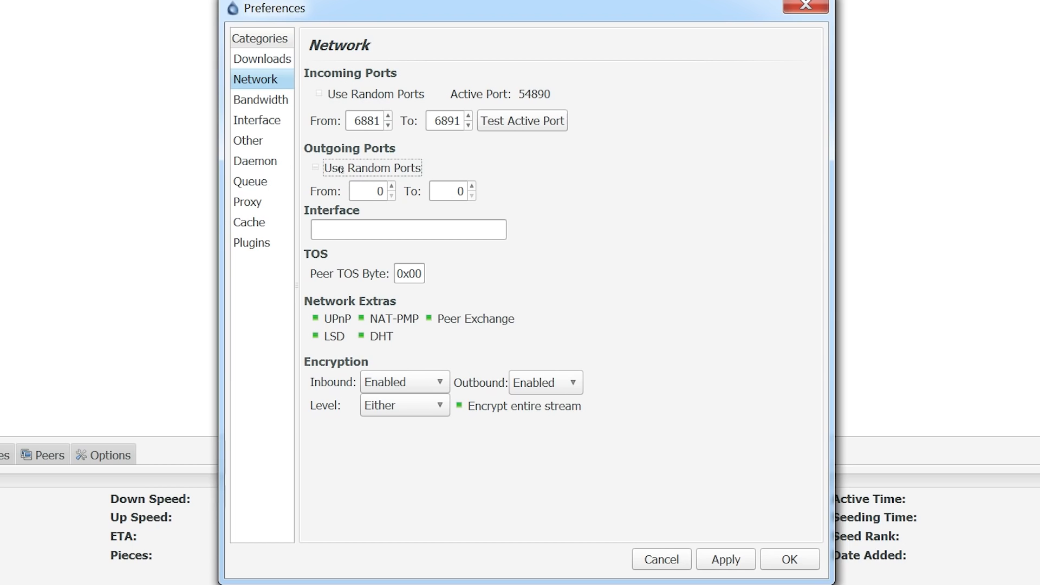
Set the incoming port range to run from 55333 to 55333.
double_click(360, 121)
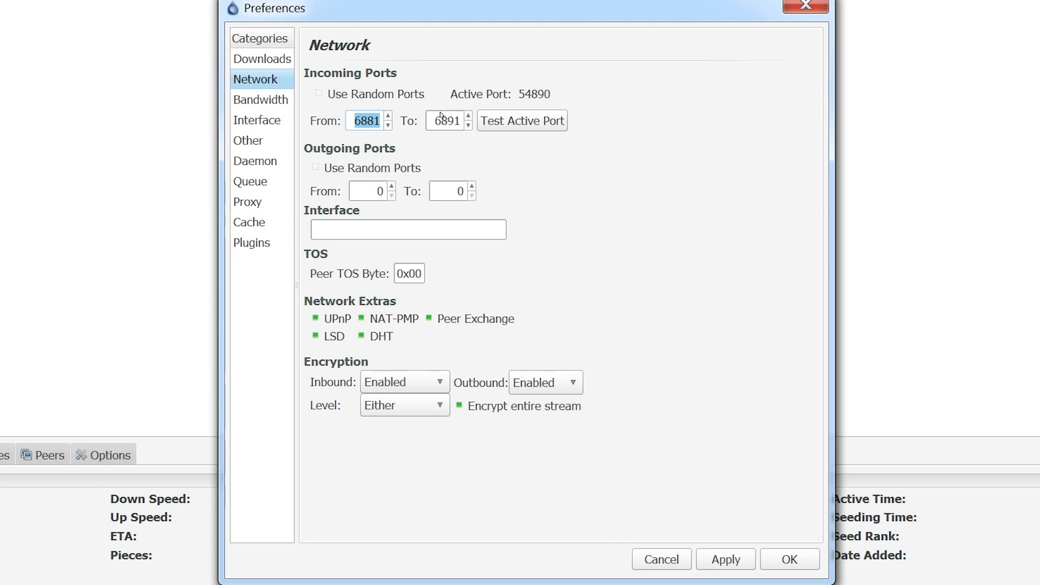
text(55333)
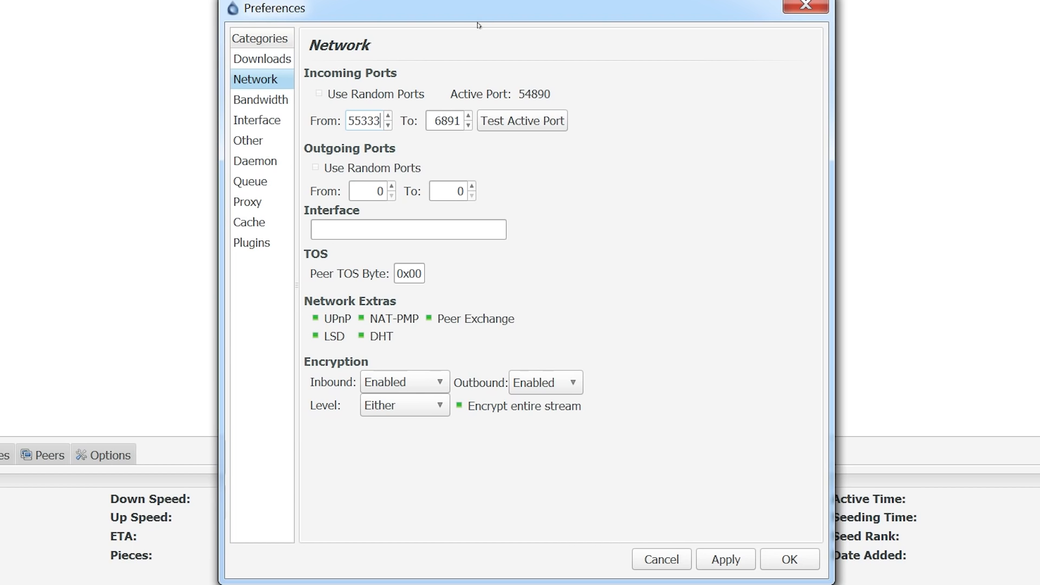
click(454, 120)
double_click(454, 120)
text(55333)
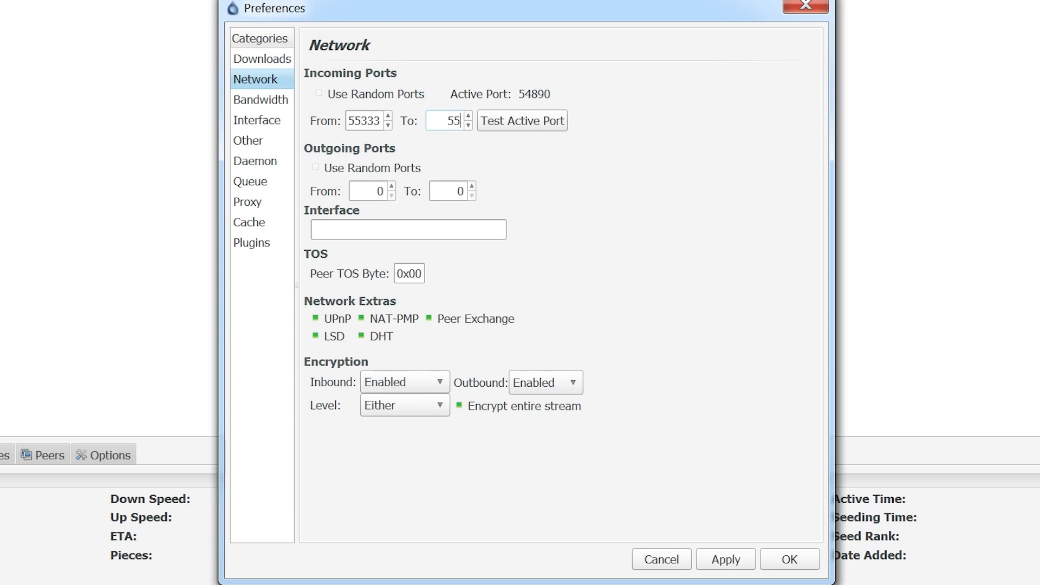
Set the outgoing port range to run from 51333 to 51333.
double_click(375, 198)
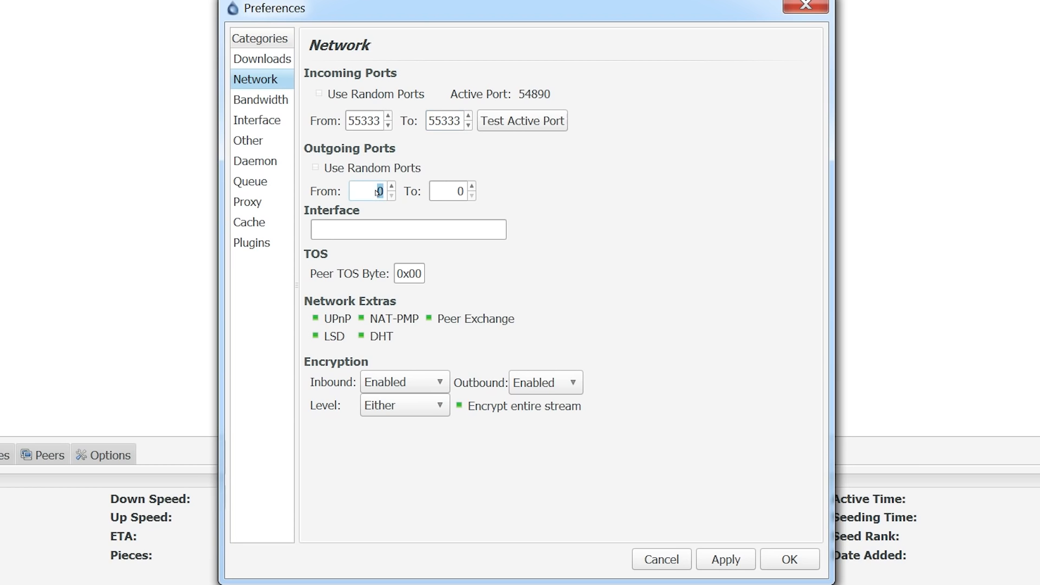
text(51333)
double_click(460, 191)
text(51333)
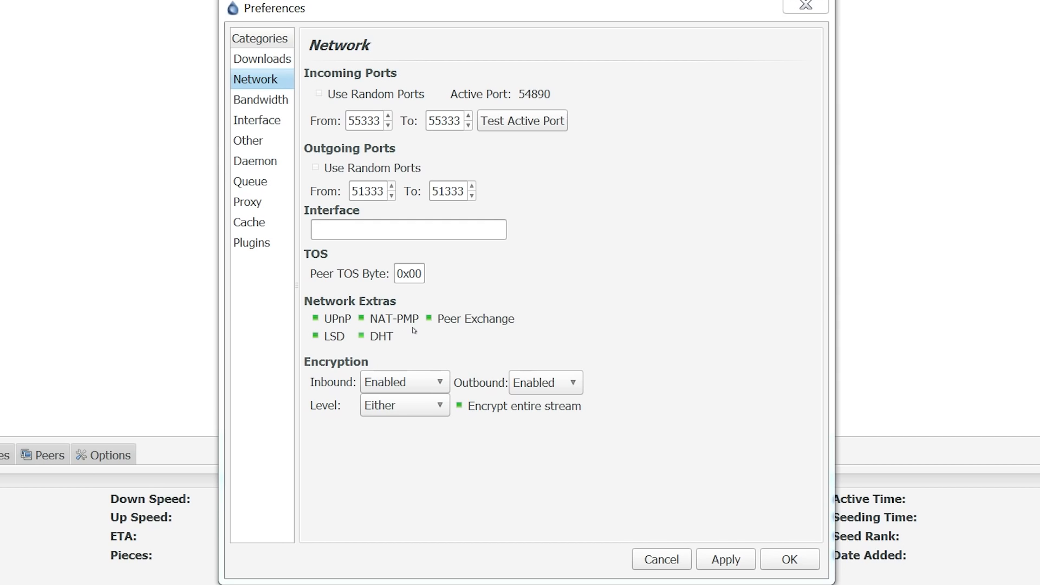
Set both inbound and outbound encryption to Forced in the network preferences.
click(423, 389)
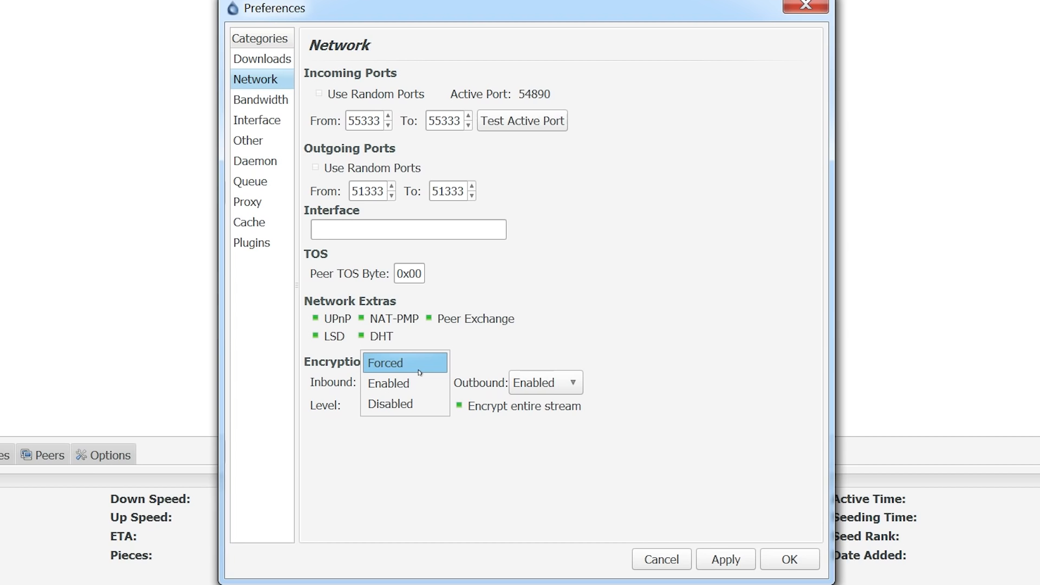
click(420, 372)
click(548, 383)
click(541, 362)
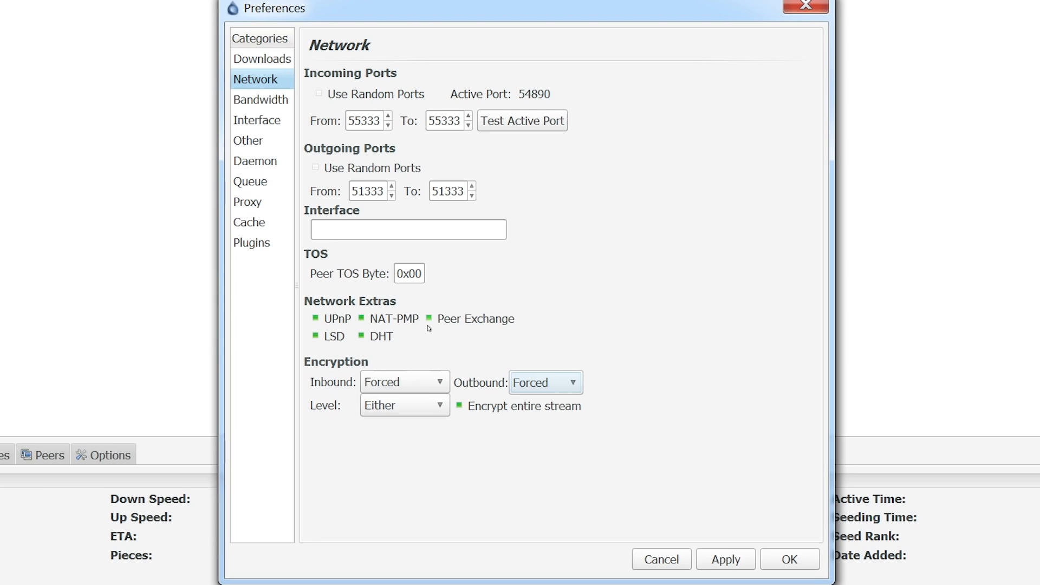
Look over the bandwidth preferences and disable the system tray icon in the interface preferences.
click(281, 102)
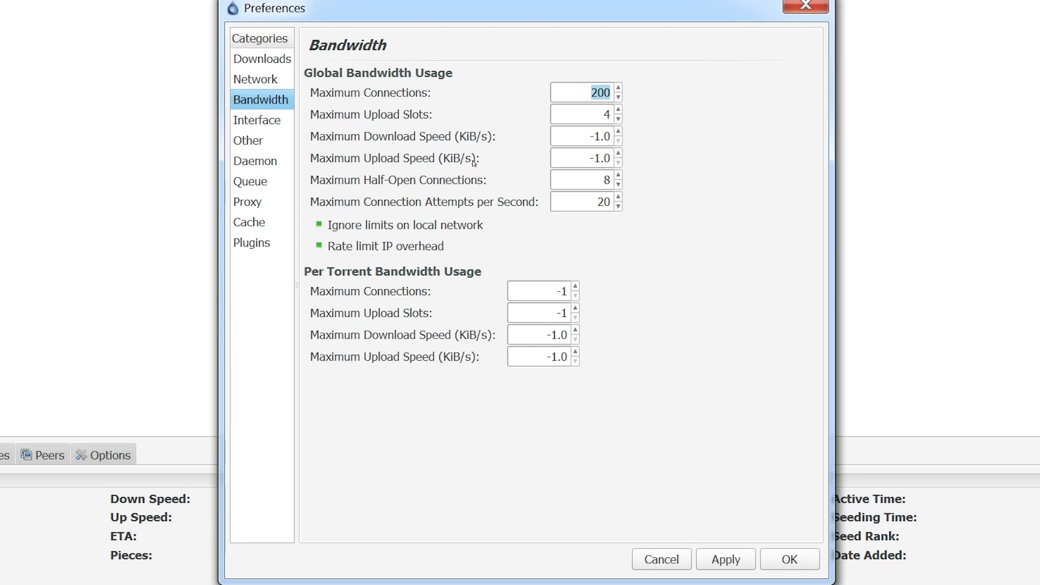
click(282, 124)
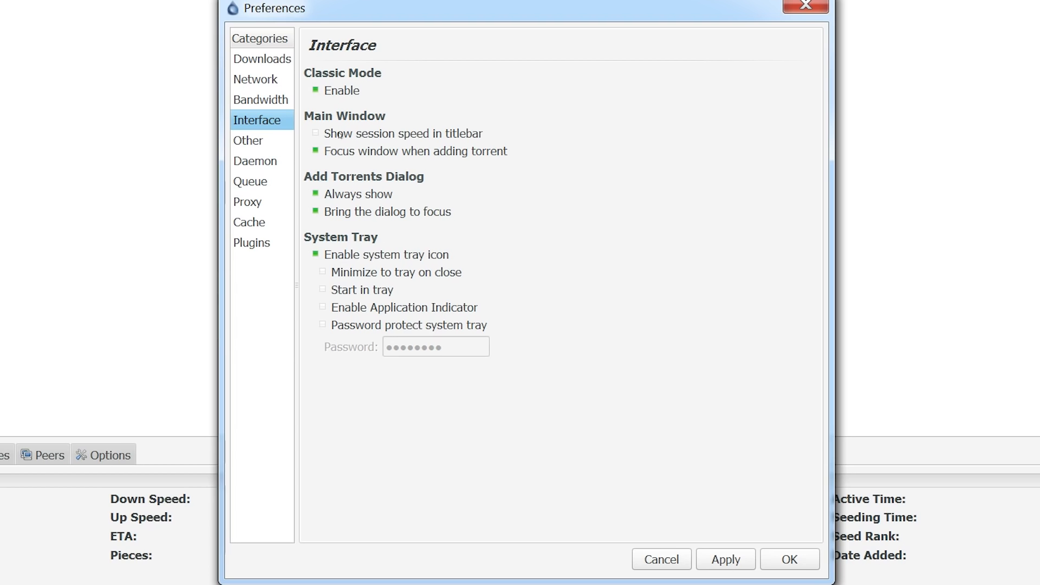
click(316, 254)
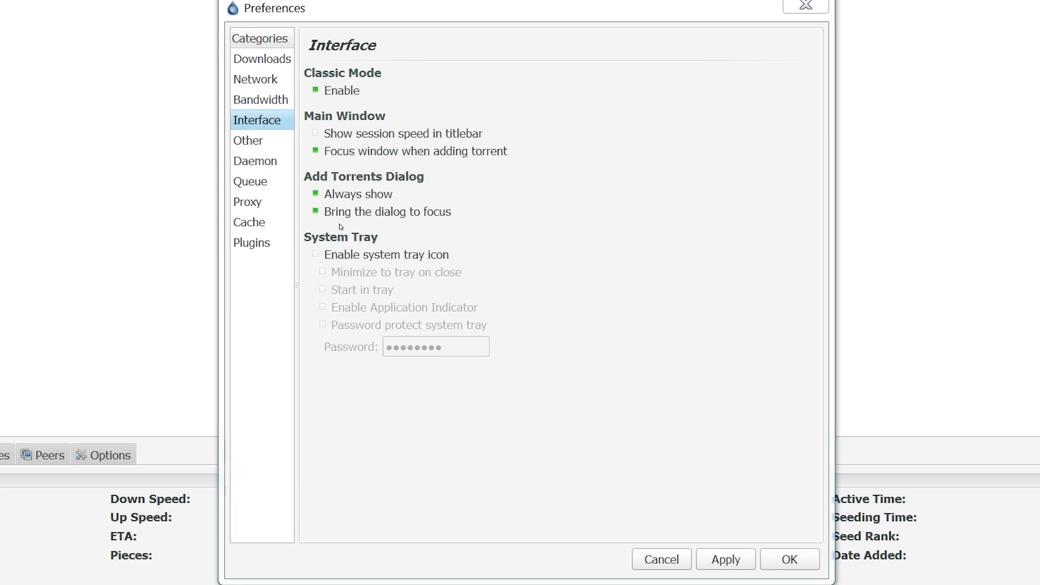
Review the Other and Daemon preferences, and exclude slow torrents from the active torrent count in the queue preferences.
click(276, 143)
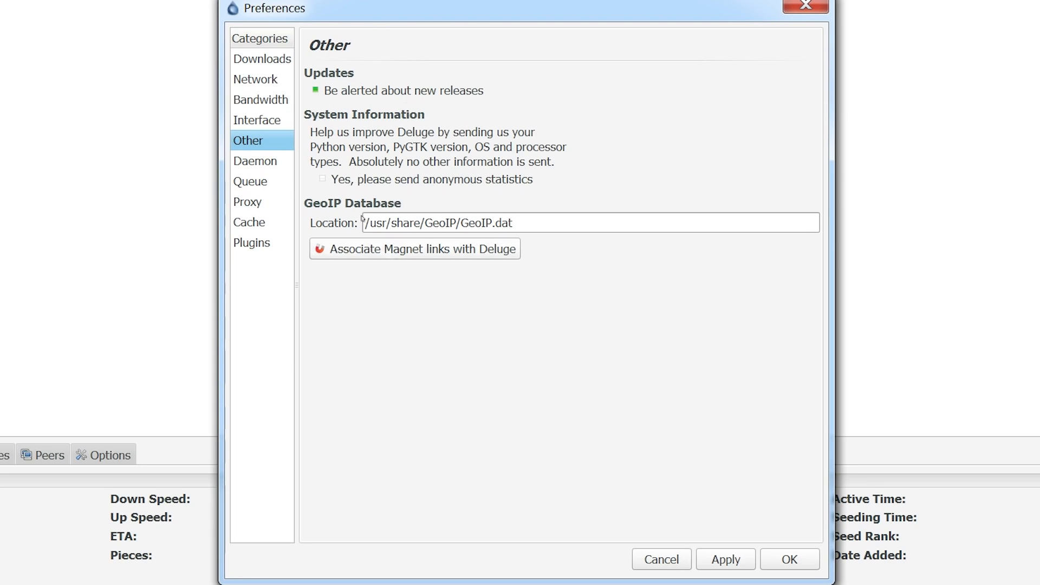
click(265, 163)
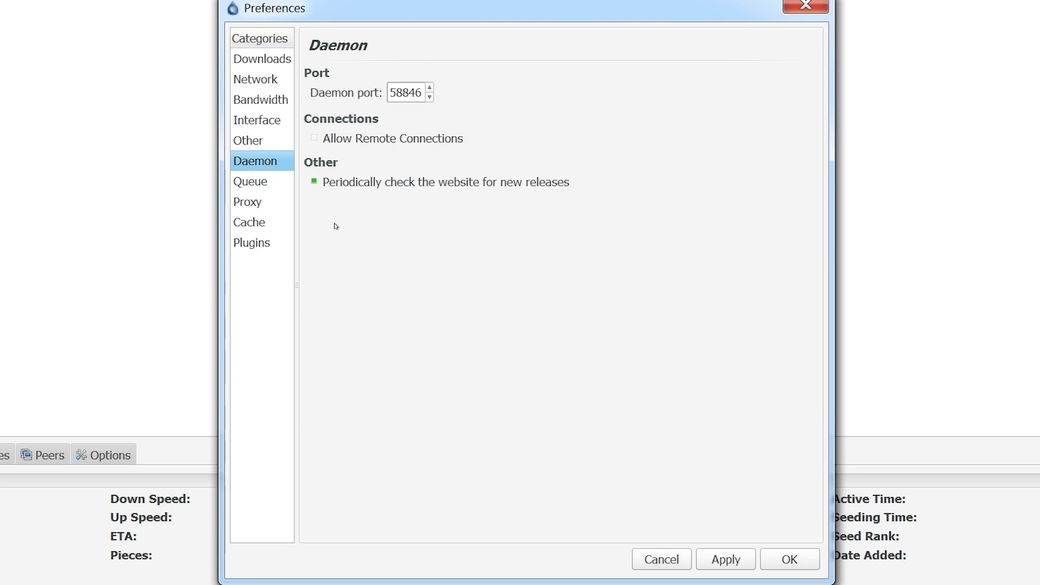
click(274, 184)
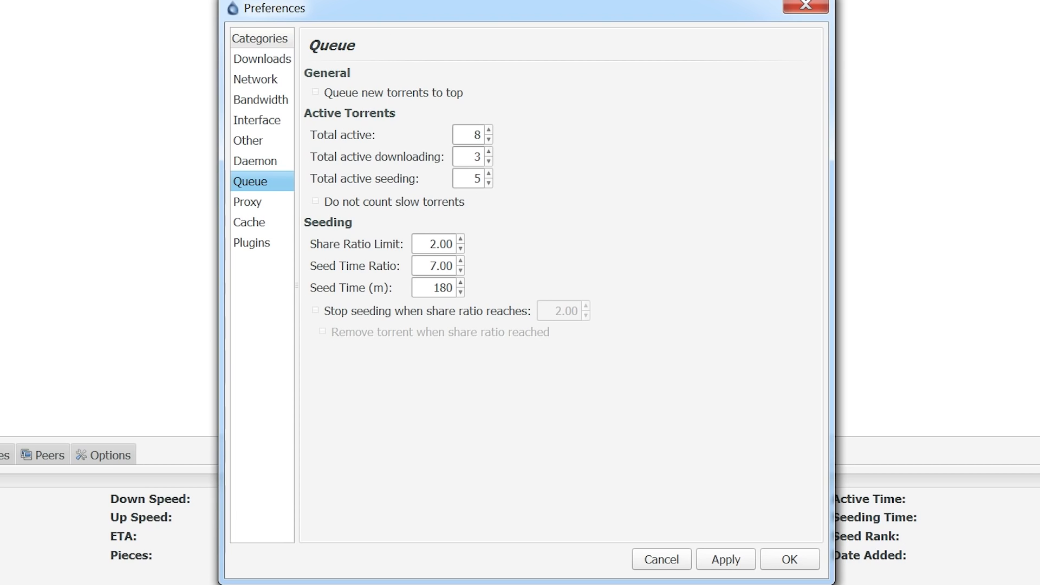
click(327, 203)
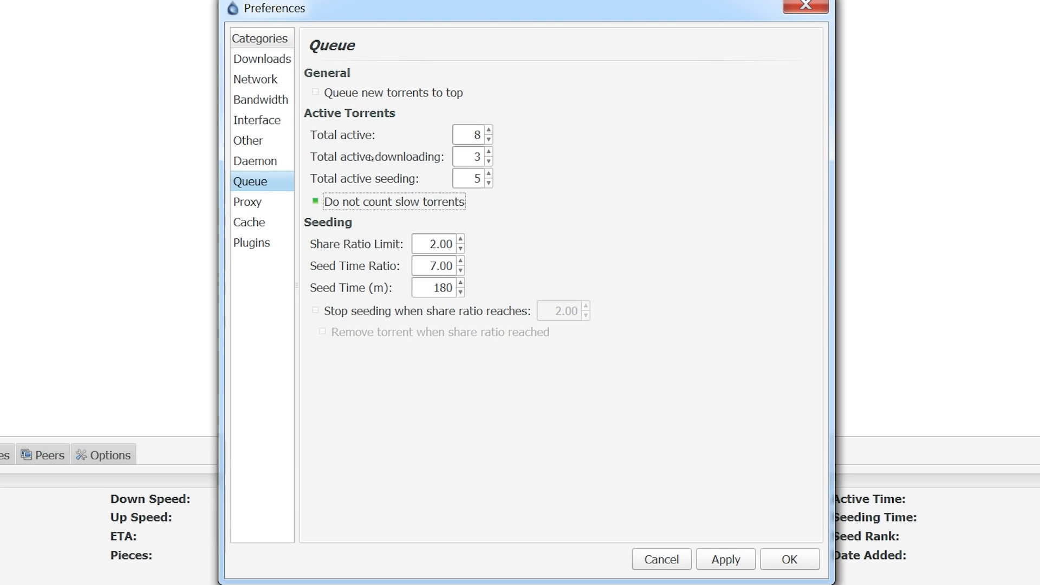
Review the proxy and cache preferences and show the details of the LabelPlus plugin.
click(264, 202)
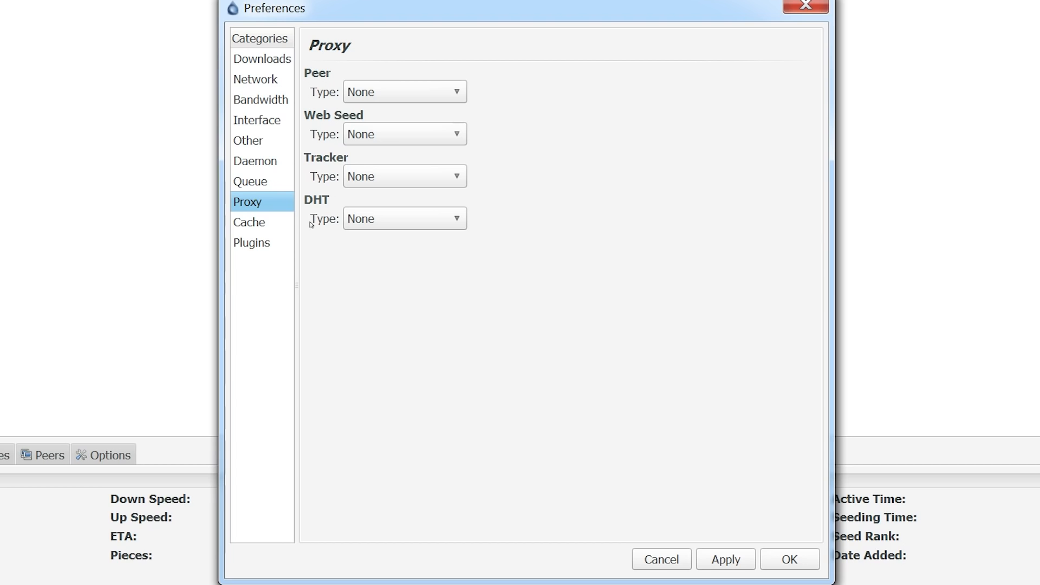
click(260, 223)
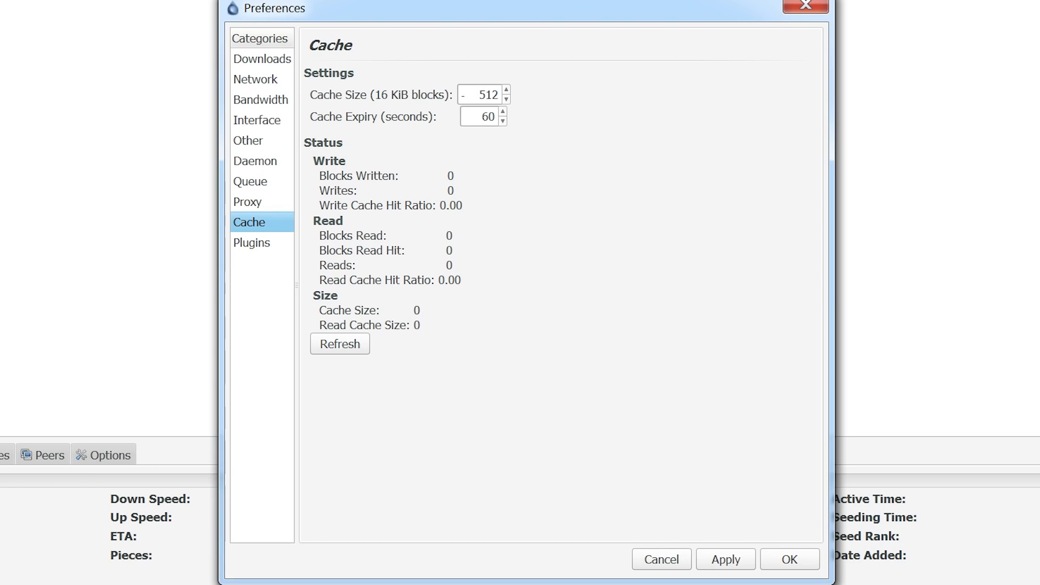
click(264, 244)
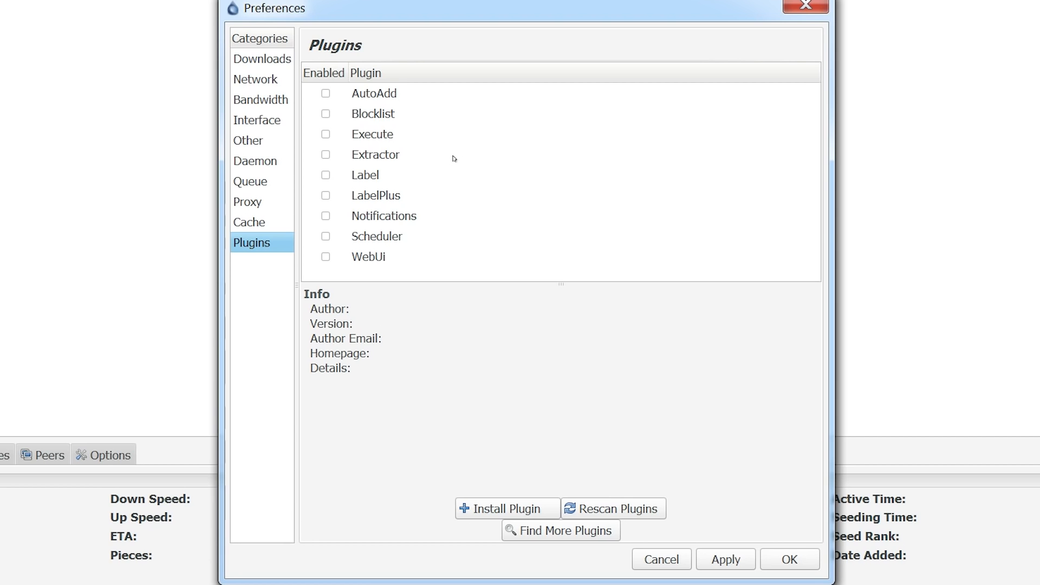
click(377, 200)
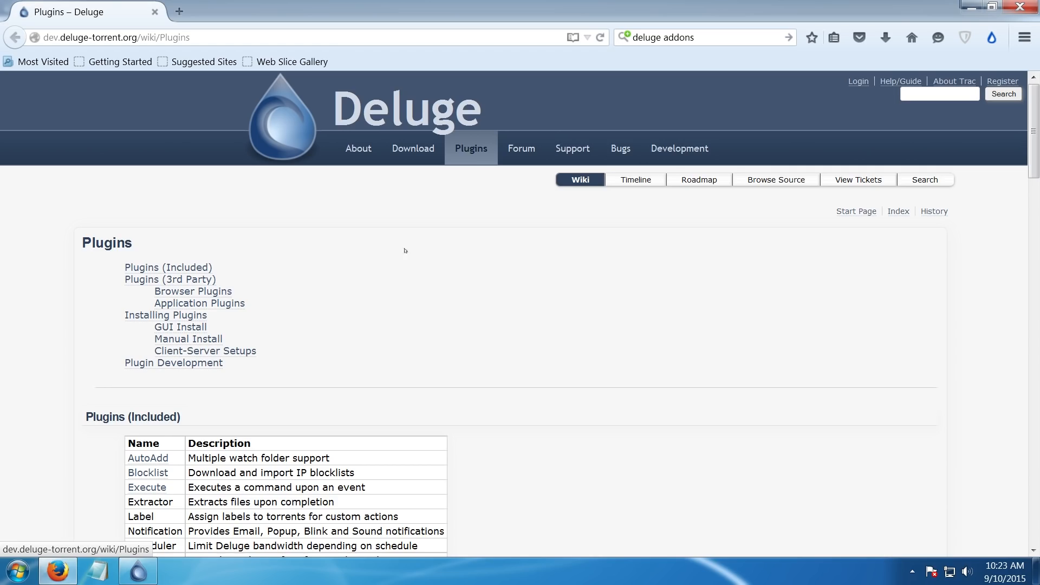
In Firefox, find LabelPlus among the third-party plugins on the Deluge plugins page and open its GitHub releases page.
scroll(407, 299, down, 5)
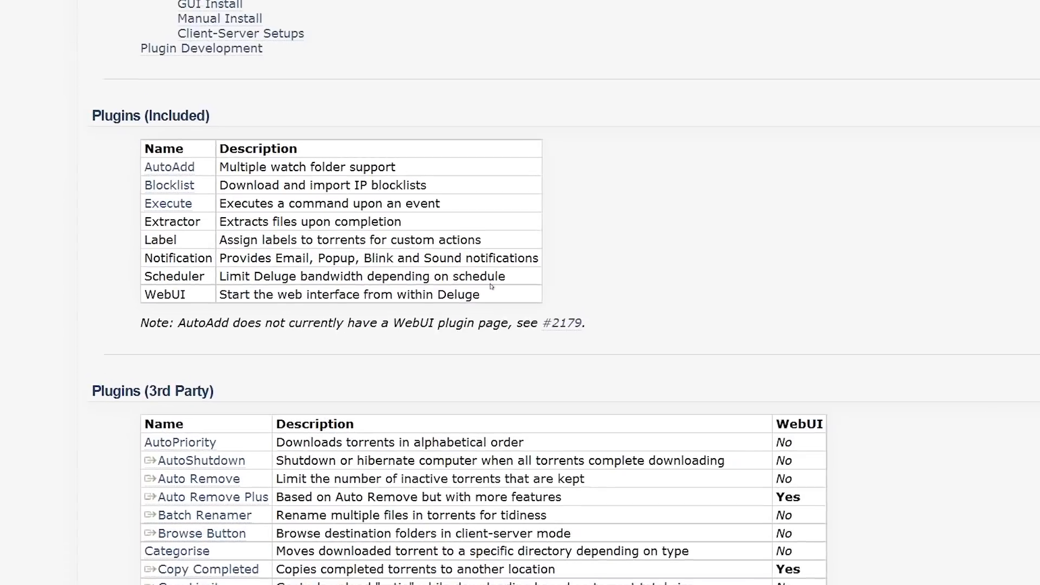
scroll(490, 286, down, 5)
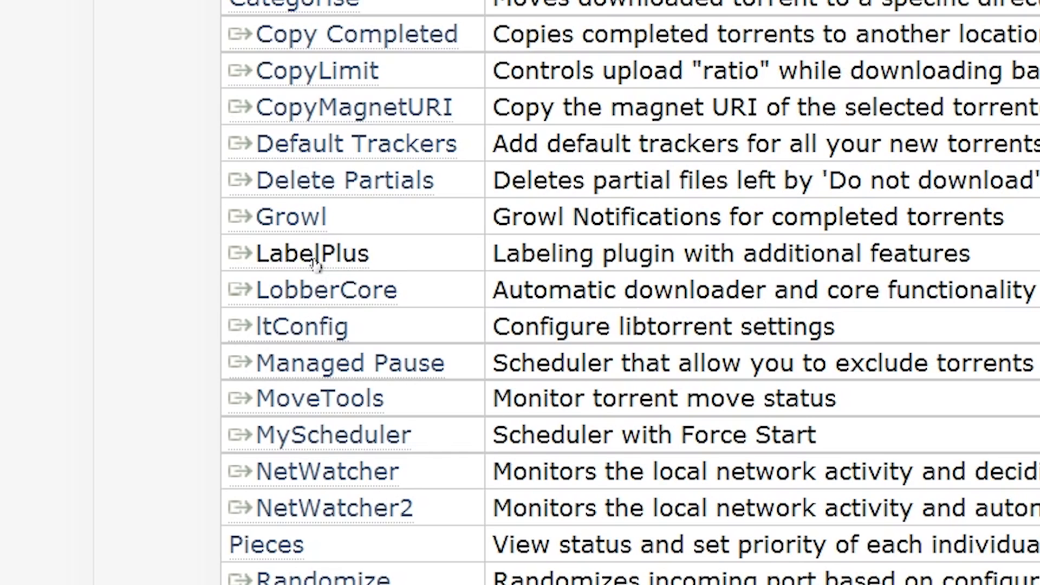
click(316, 262)
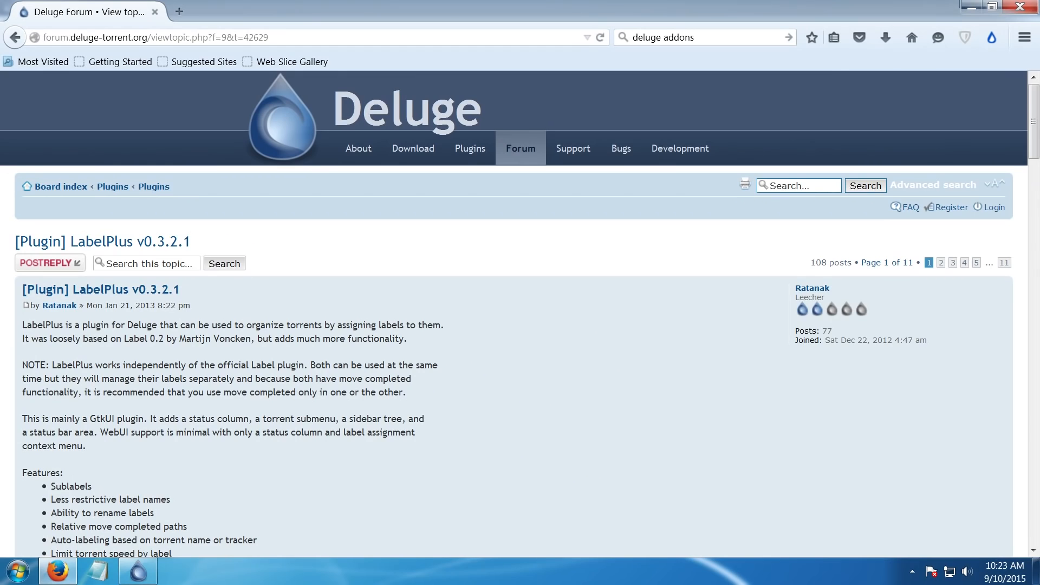
scroll(191, 256, down, 10)
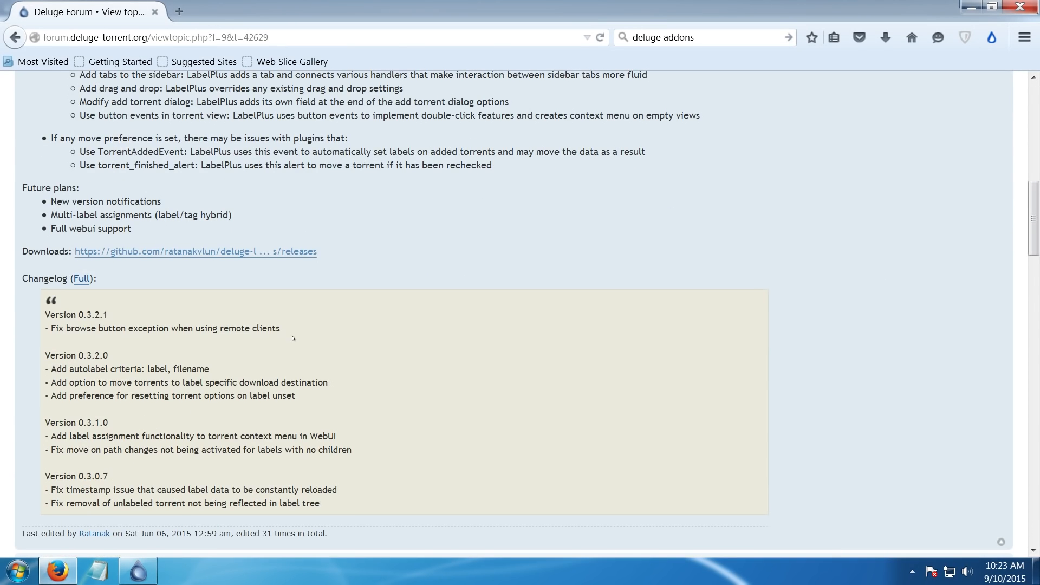
click(132, 255)
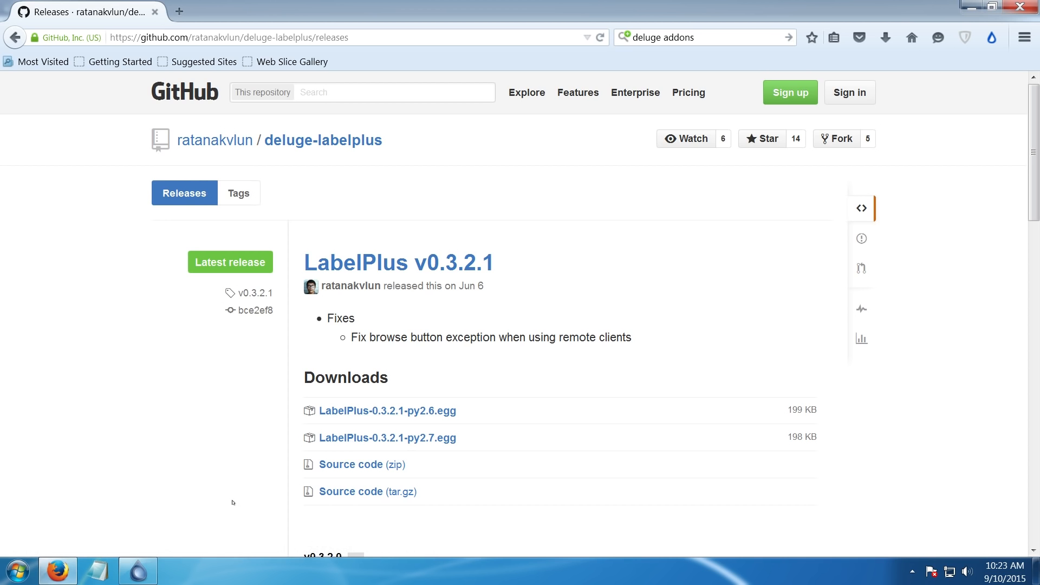
Switch back to Deluge, install the plugin from LabelPlus-0.3.2.1-py2.6.egg and enable LabelPlus.
click(145, 565)
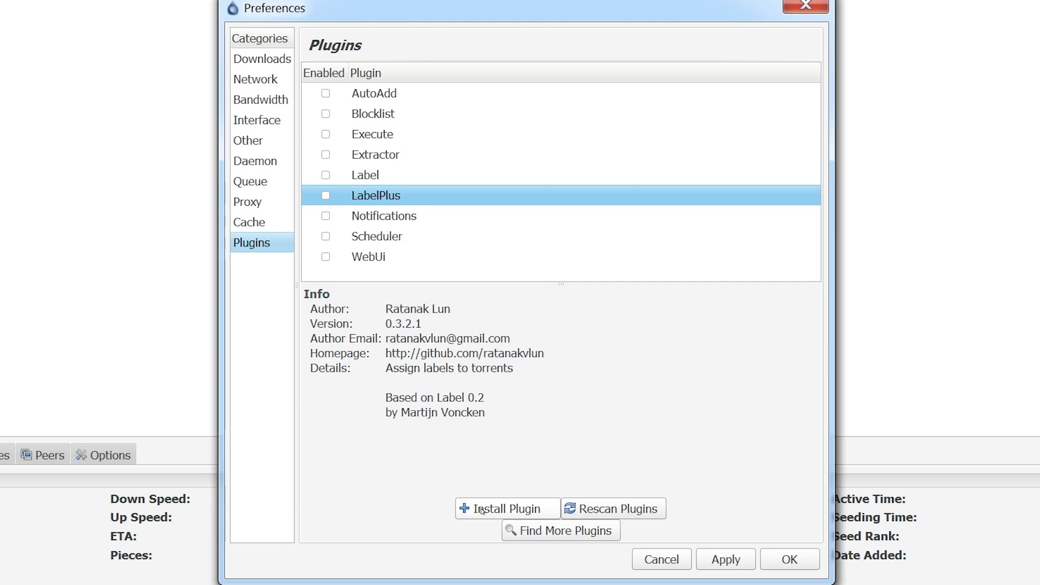
click(481, 510)
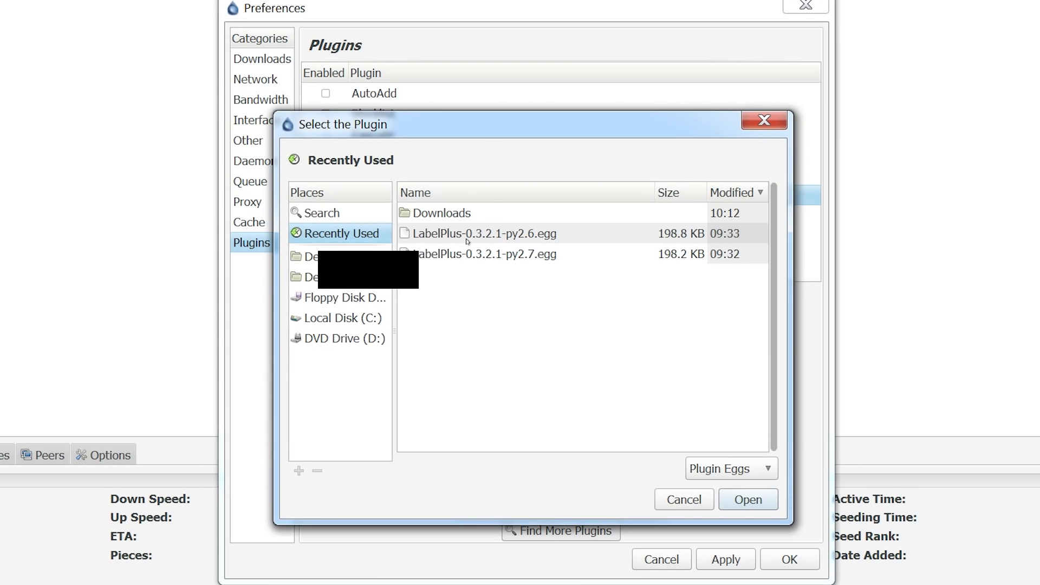
click(492, 254)
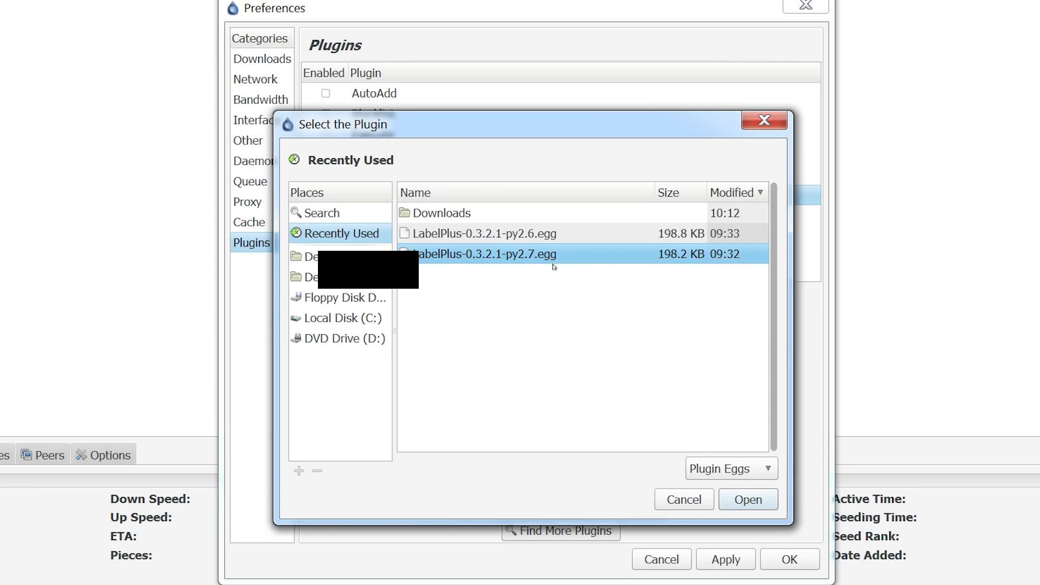
click(492, 237)
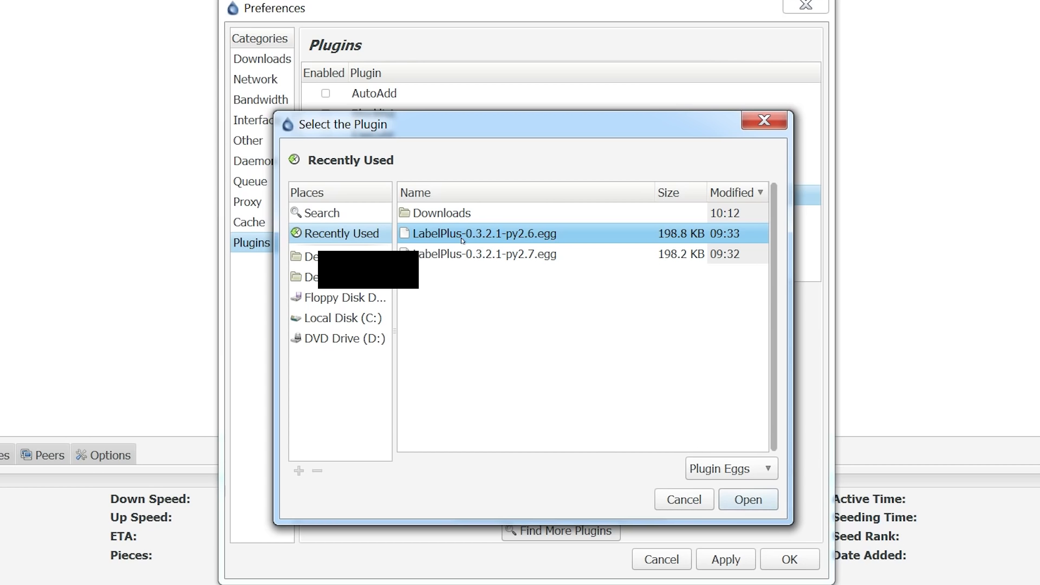
click(726, 500)
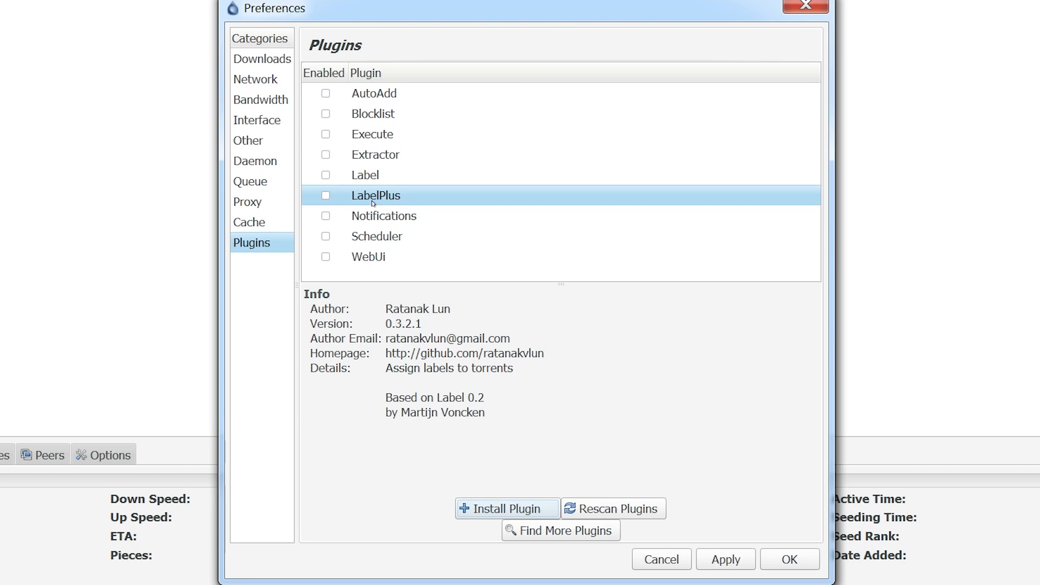
click(325, 196)
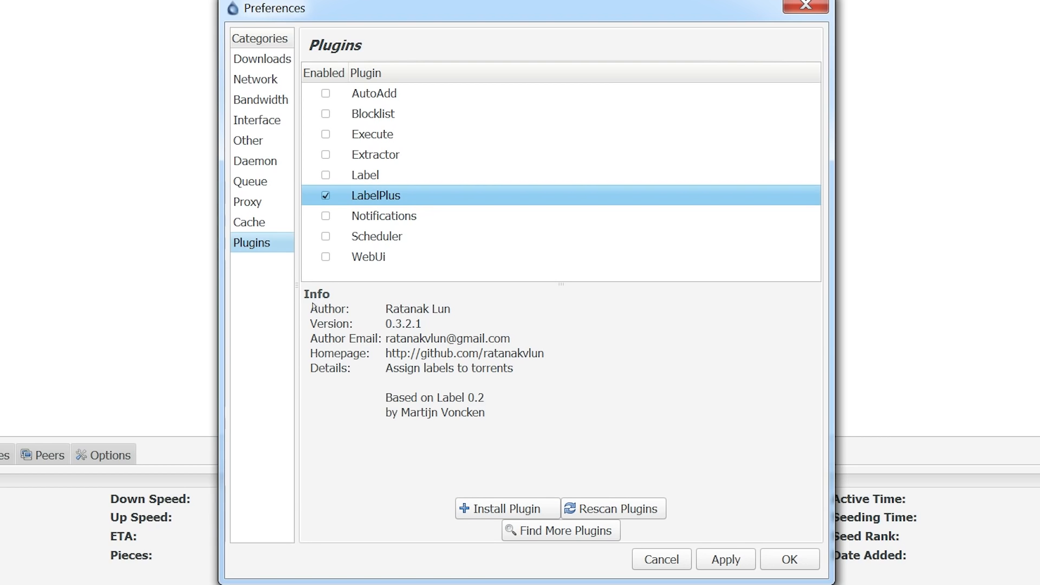
In the LabelPlus preferences, enable moving torrents when label or path options change and resetting torrent options when the label is unset.
click(248, 264)
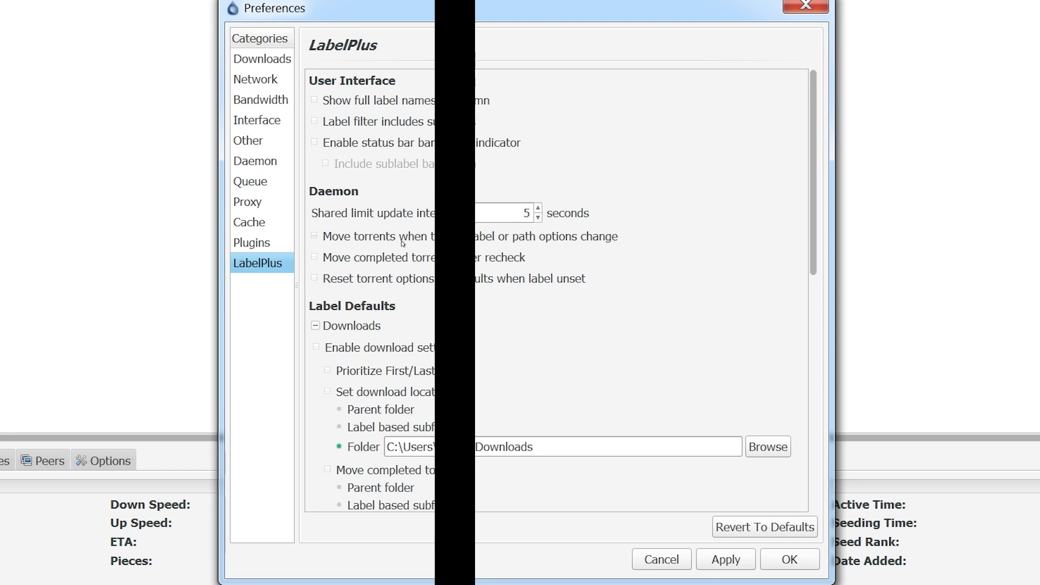
click(477, 236)
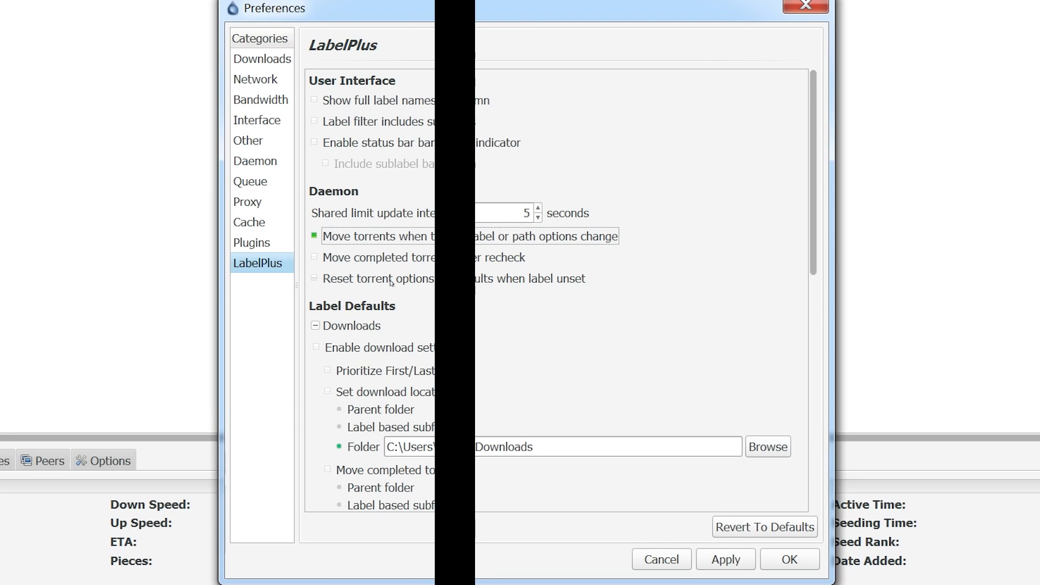
click(540, 280)
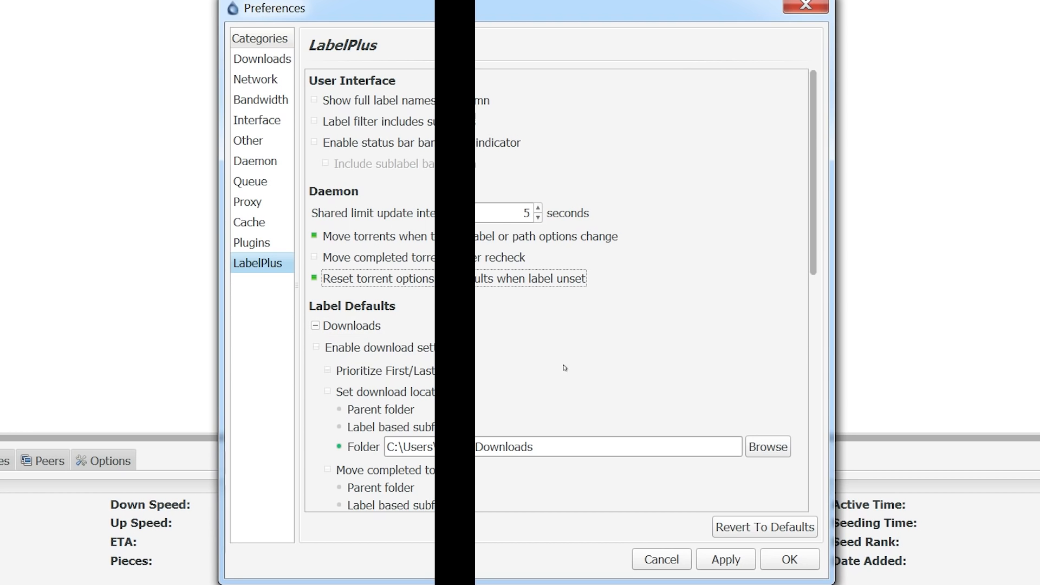
Enable the download settings in the LabelPlus label defaults and set the download location folder to Desktop\Downloads.
scroll(564, 359, down, 5)
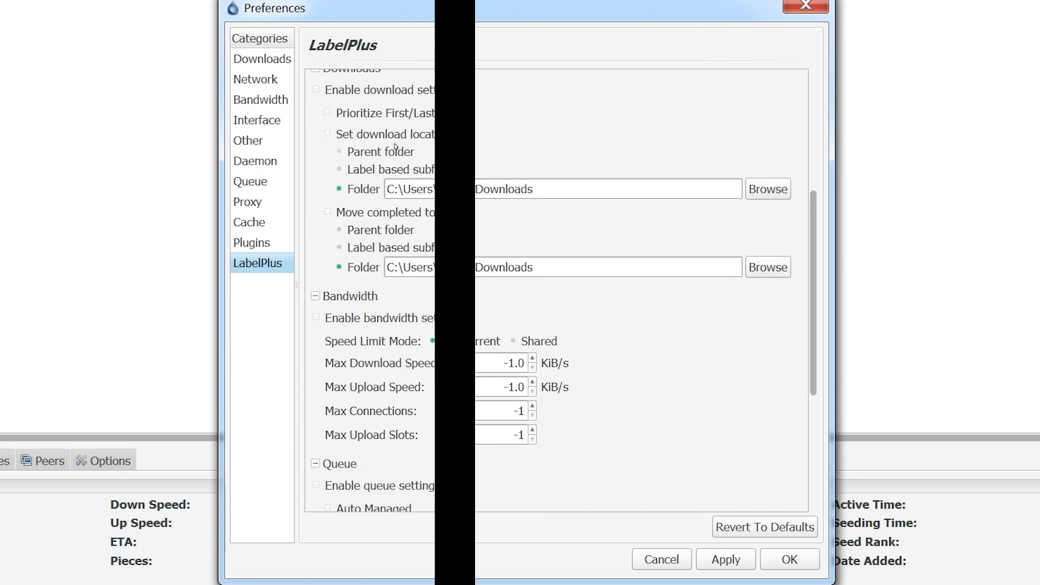
scroll(397, 146, up, 1)
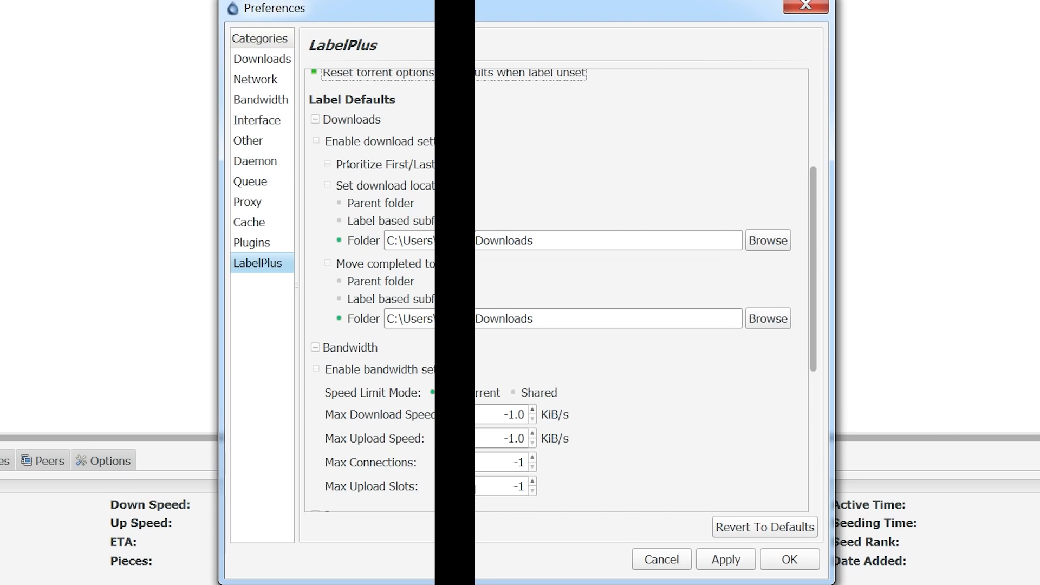
click(317, 143)
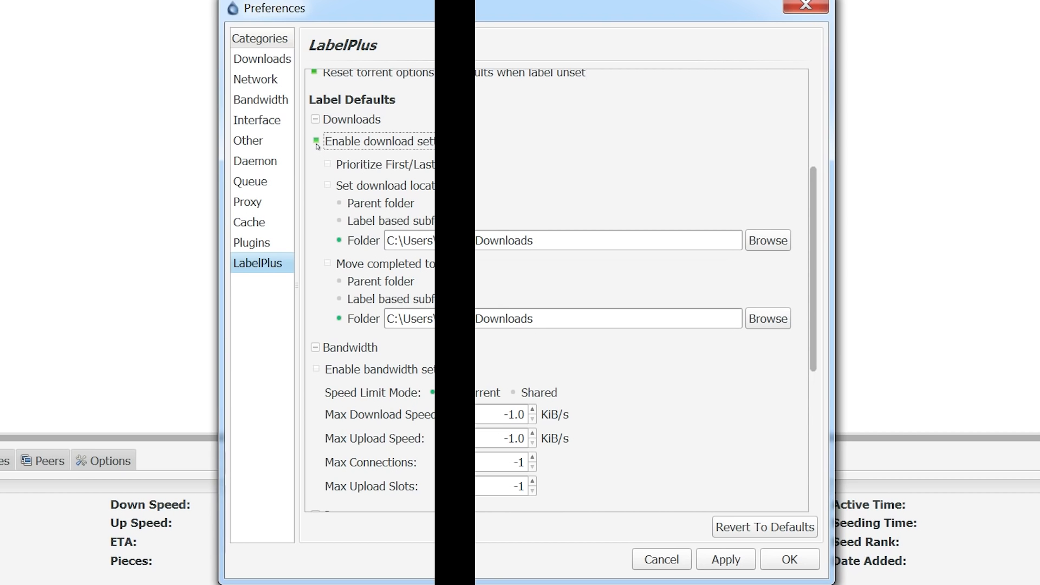
click(768, 240)
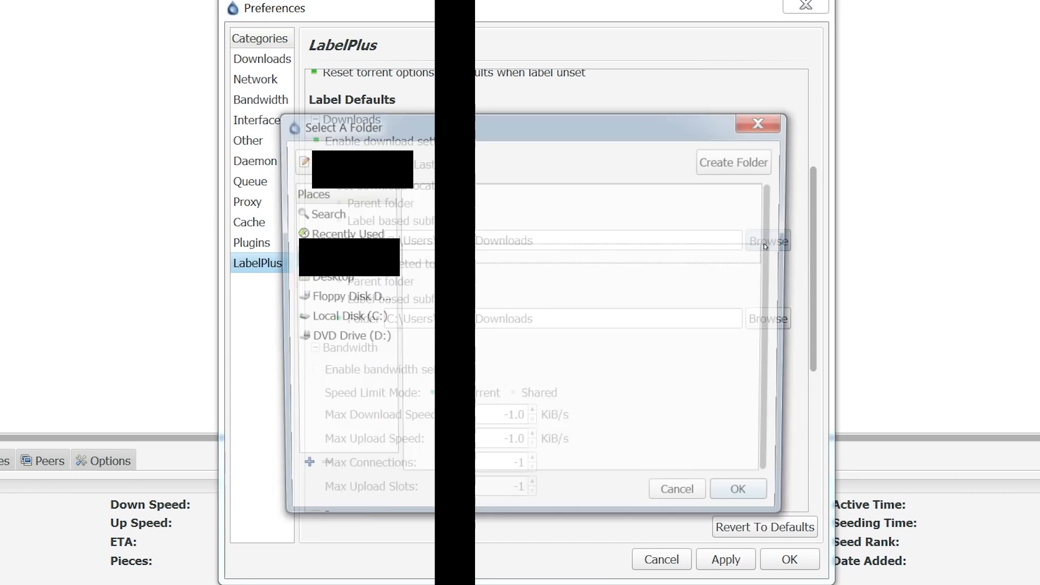
click(326, 278)
double_click(437, 213)
click(722, 495)
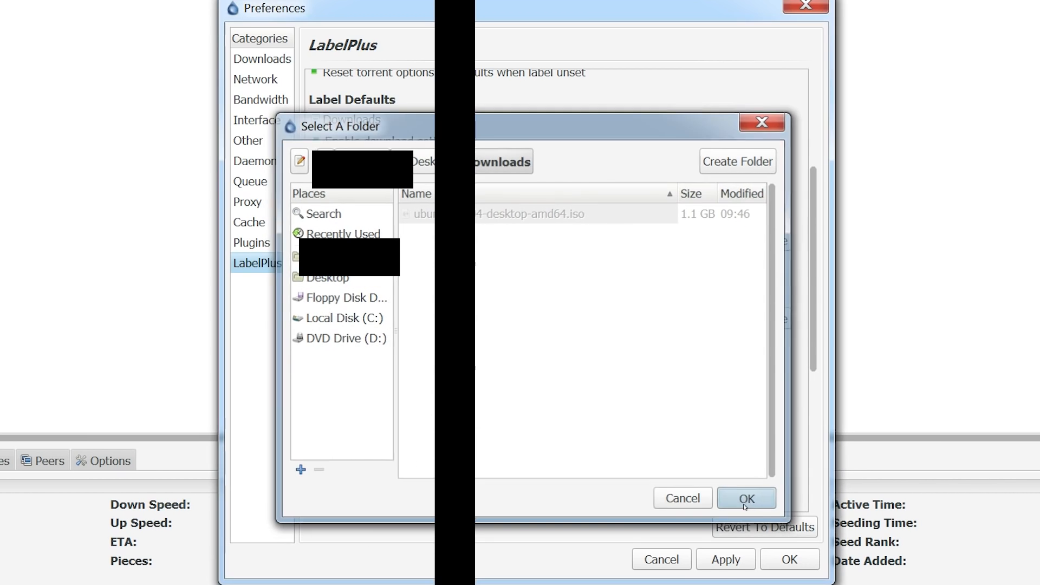
Turn on the set download location option in the label defaults, keeping the existing folder for completed torrents.
click(761, 321)
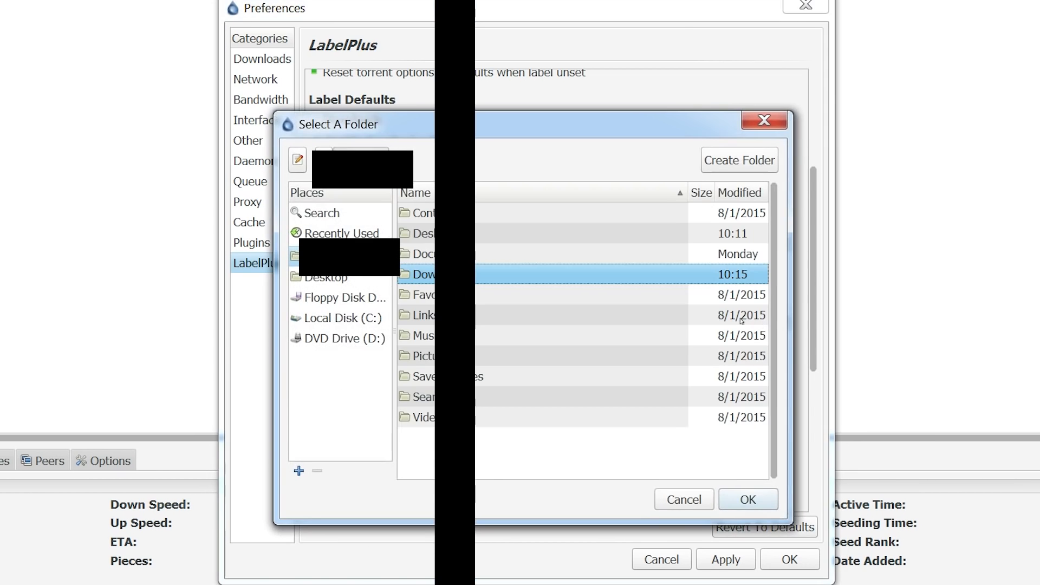
click(687, 497)
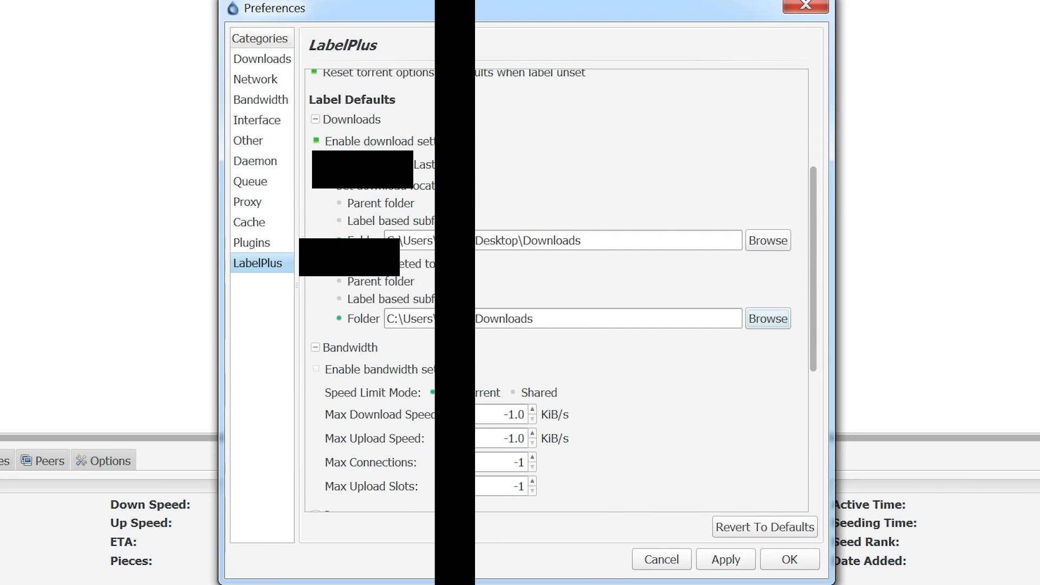
click(354, 189)
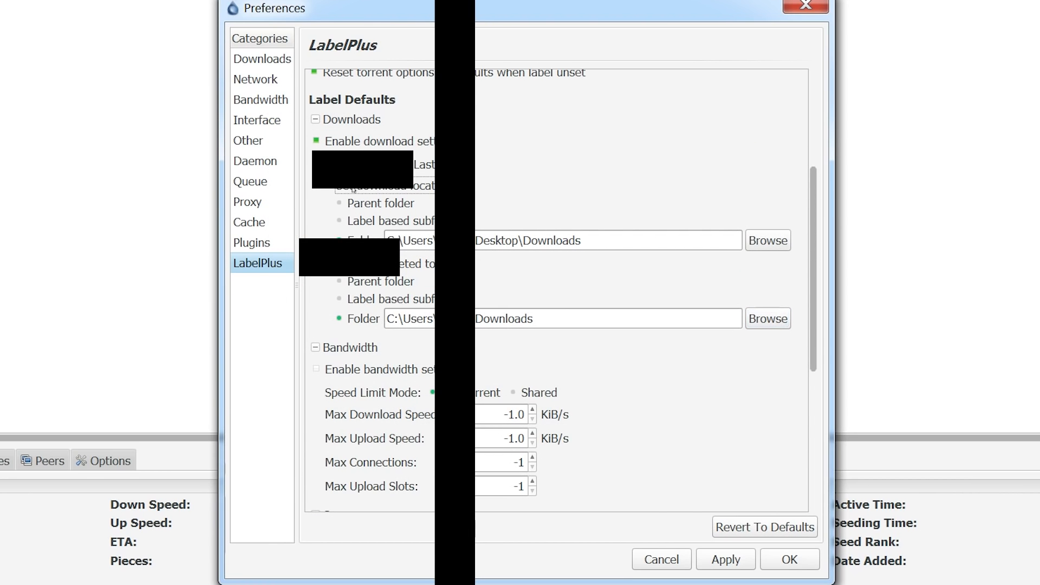
In the label defaults, set the folder for moving completed torrents to Desktop\Downloads.
click(347, 267)
click(760, 322)
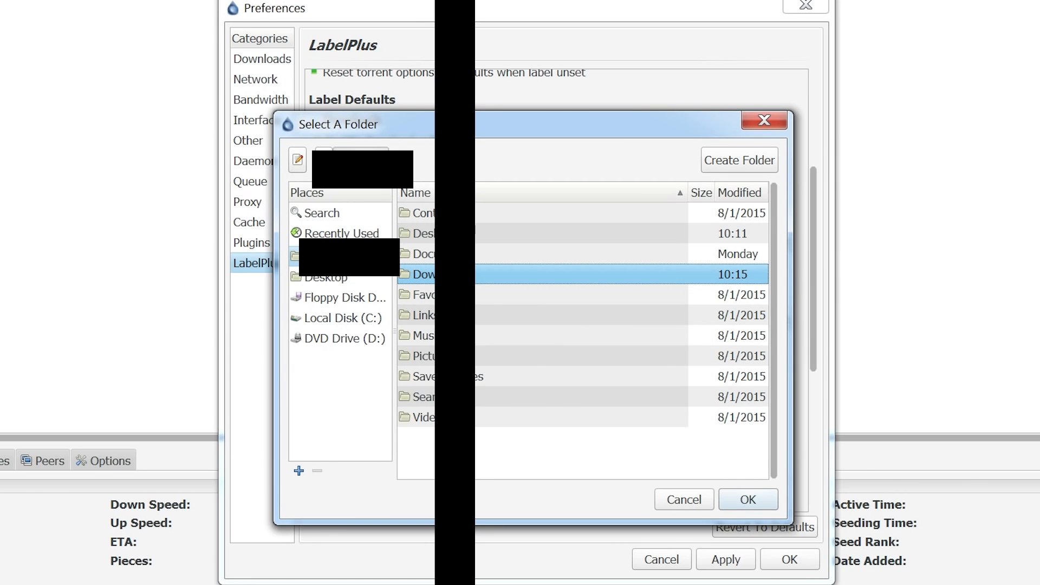
double_click(460, 233)
double_click(461, 214)
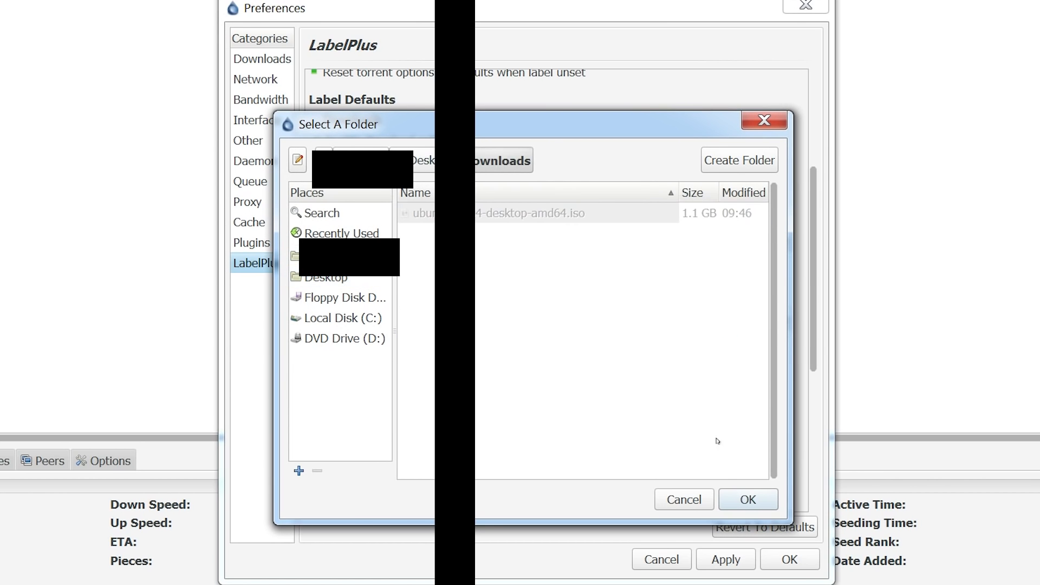
click(740, 496)
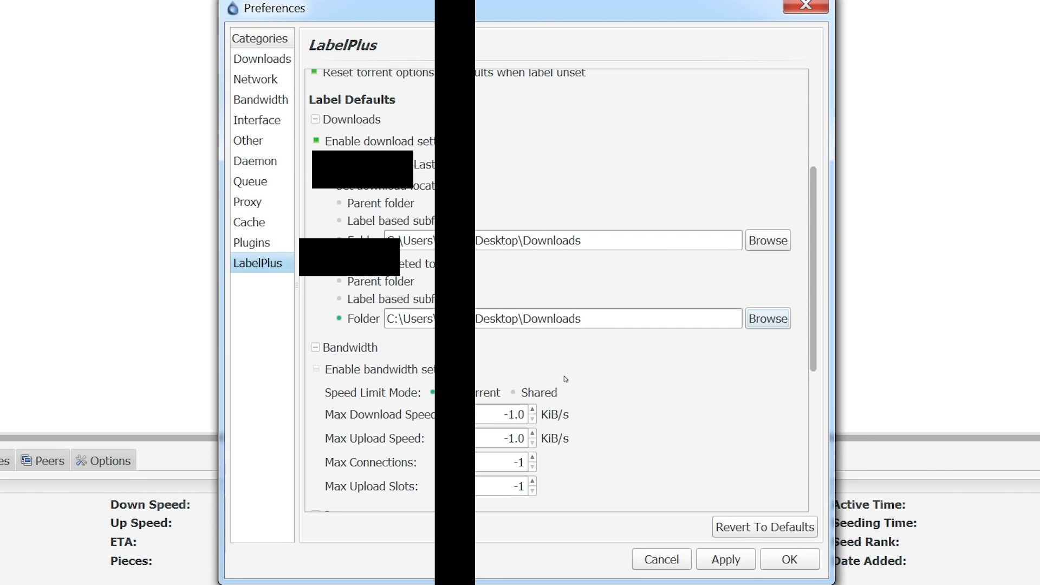
In the bandwidth label defaults, set max download speed and max upload speed to 2.0 KiB/s and save the preferences.
scroll(565, 379, down, 5)
scroll(565, 379, down, 1)
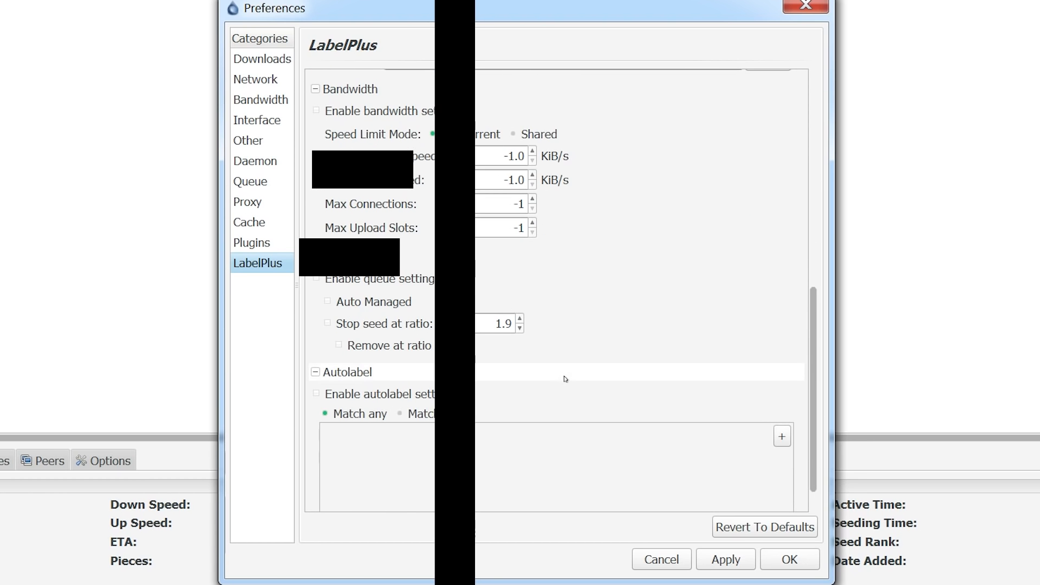
scroll(544, 236, up, 4)
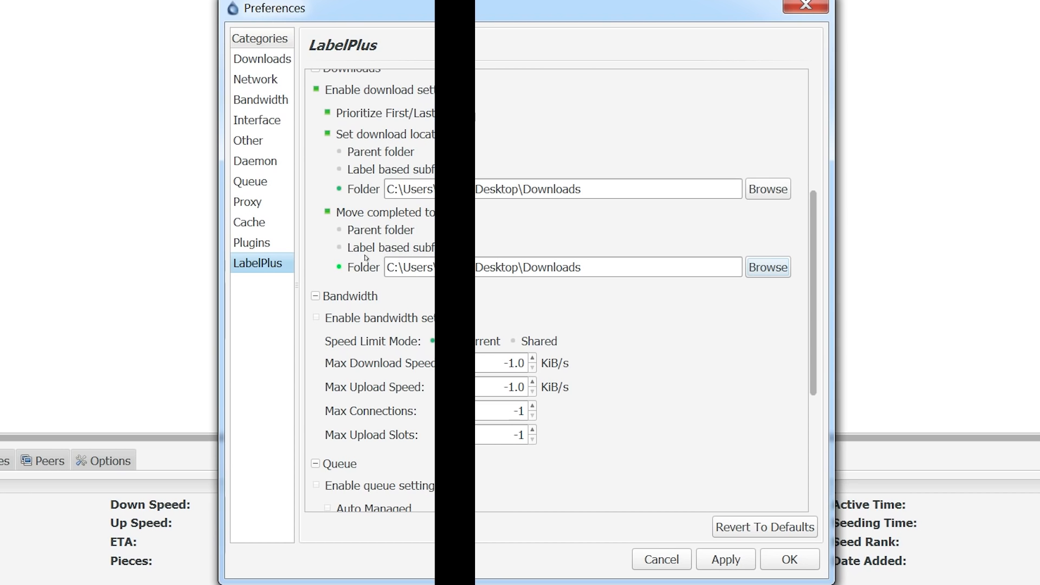
scroll(536, 297, down, 4)
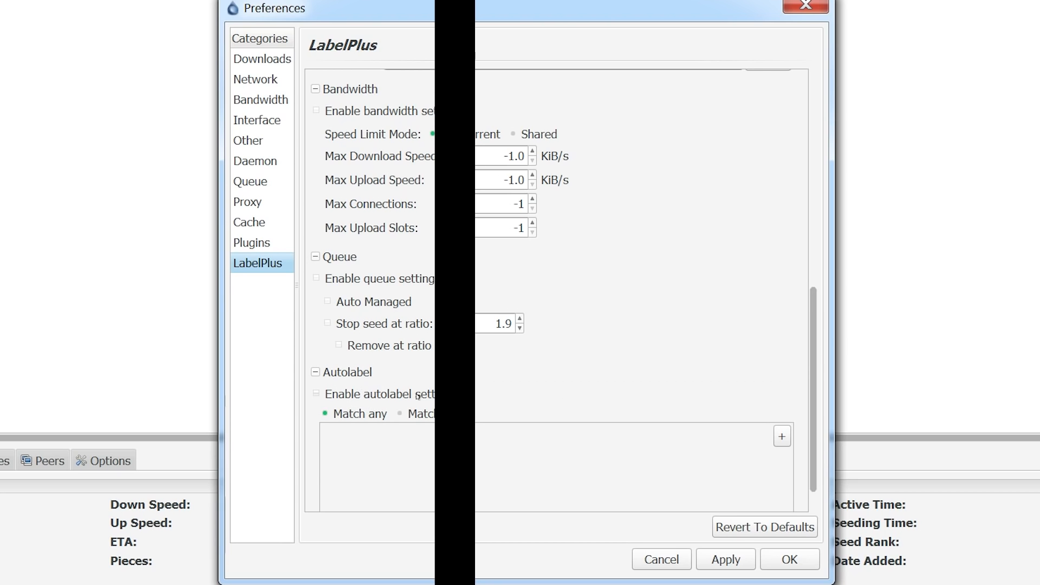
scroll(379, 399, down, 2)
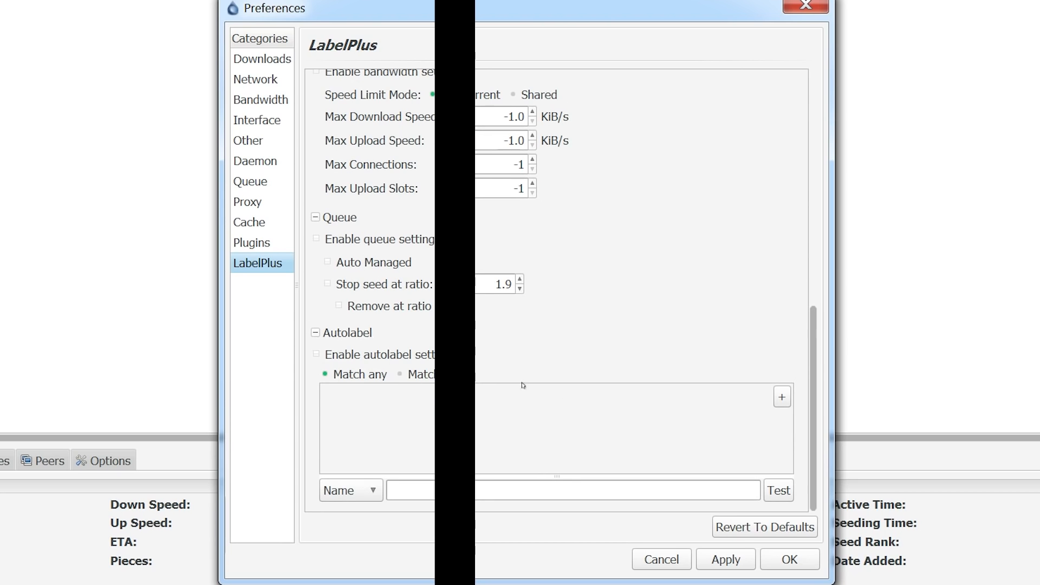
scroll(487, 191, up, 3)
scroll(490, 241, up, 3)
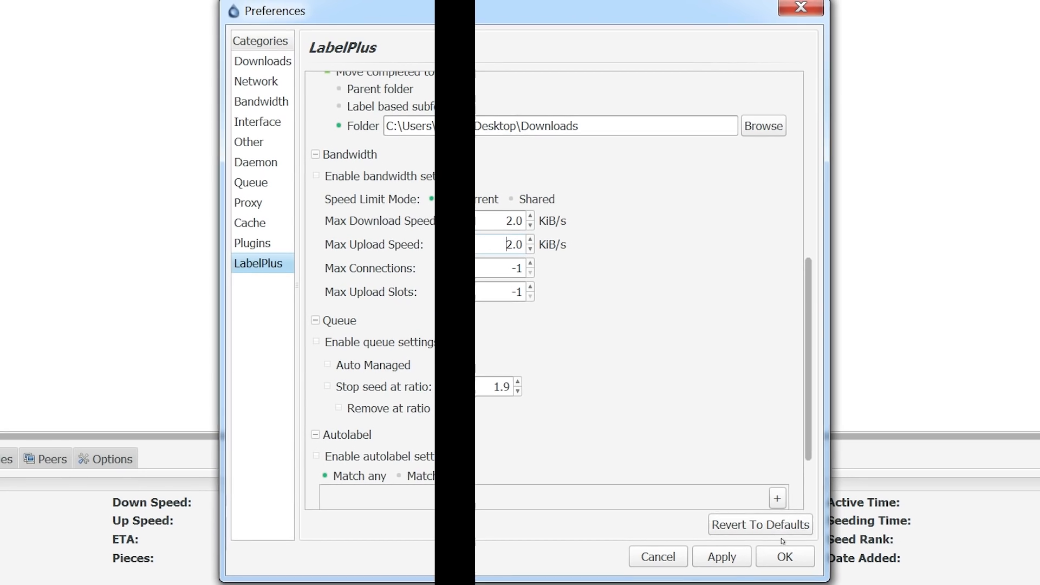
click(789, 558)
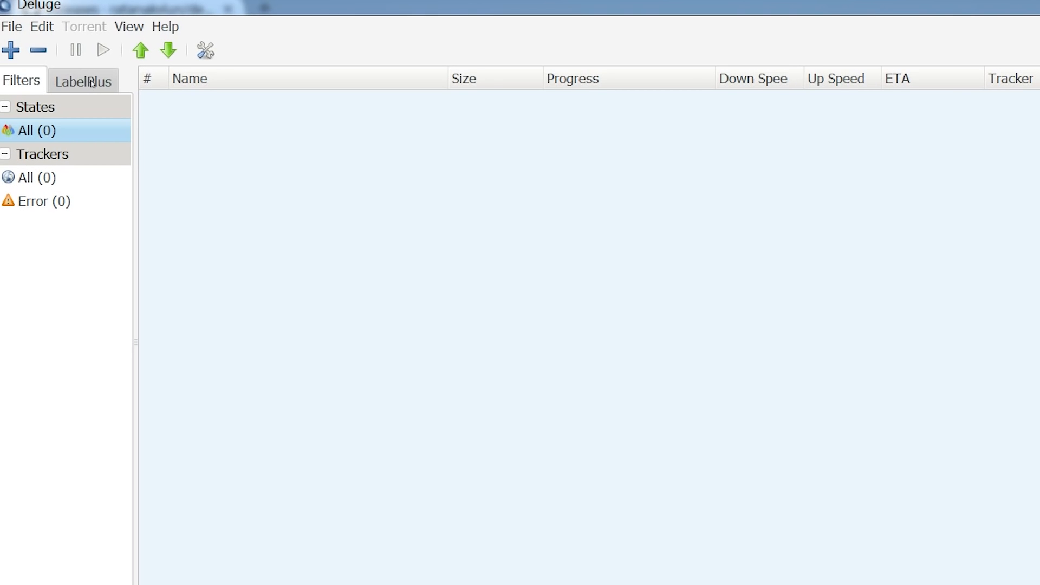
Show the LabelPlus labels in the sidebar and add the OS label to the selection.
click(92, 82)
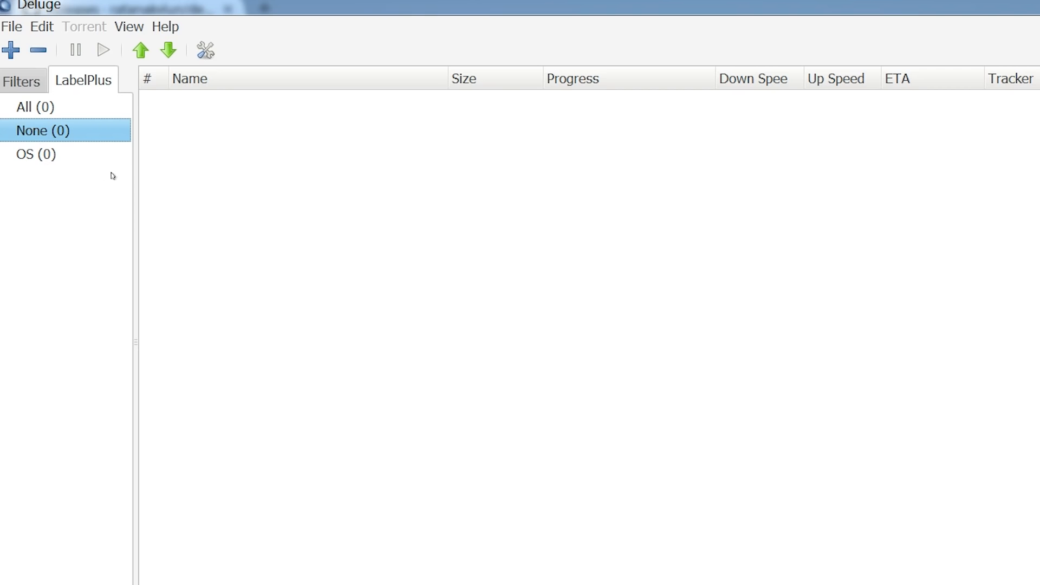
ctrl+click(39, 157)
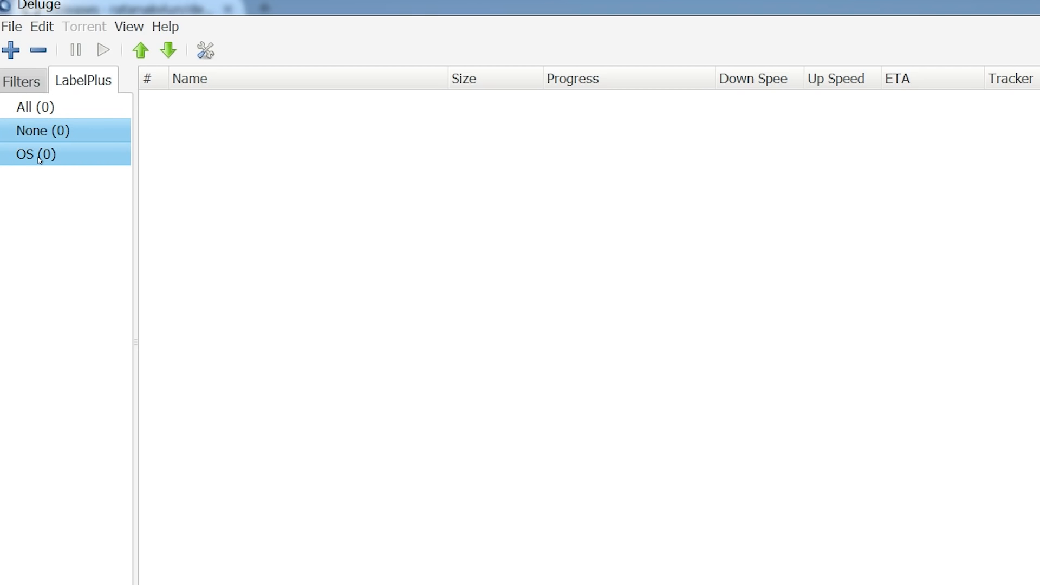
right_click(39, 159)
click(33, 130)
right_click(33, 129)
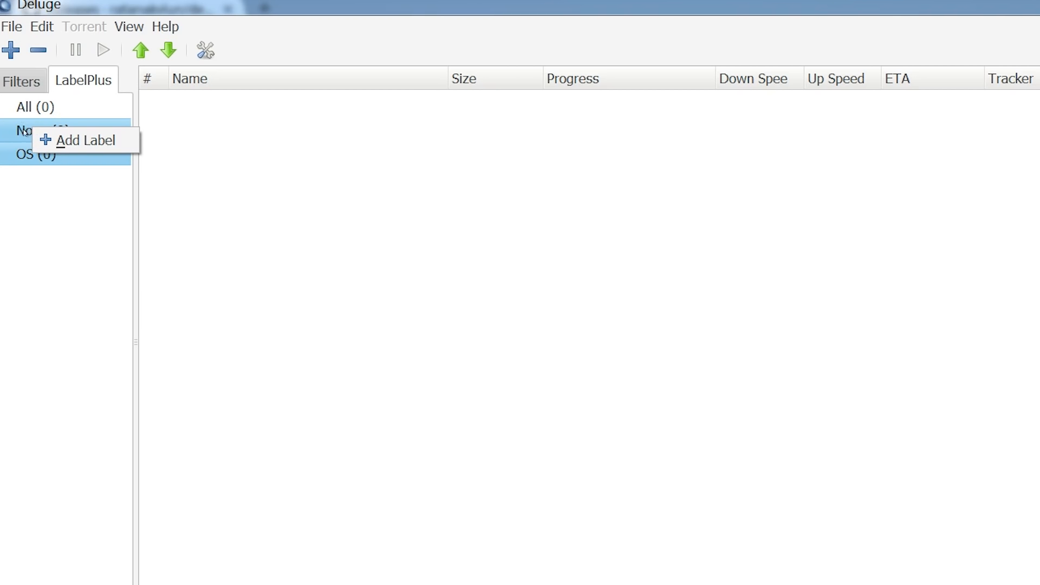
click(74, 141)
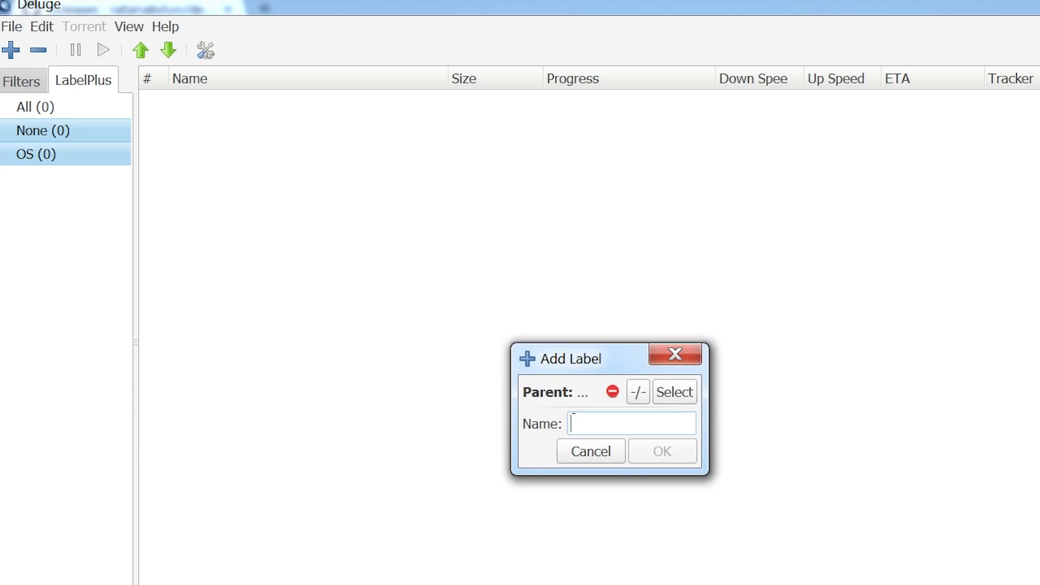
click(594, 451)
In the OS label's options, enable Prioritize First/Last, the custom download location and moving completed torrents.
right_click(68, 155)
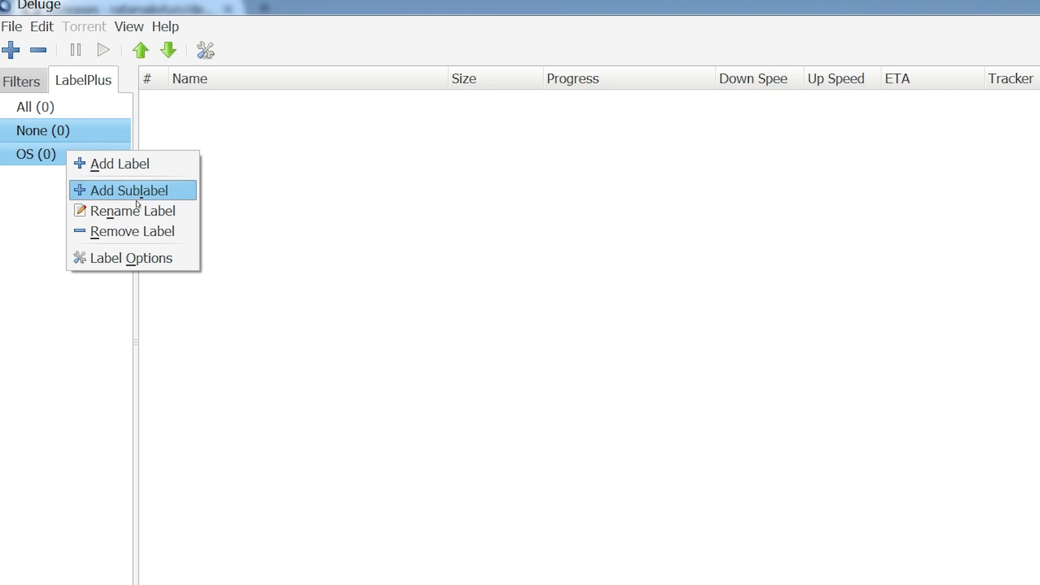
click(125, 259)
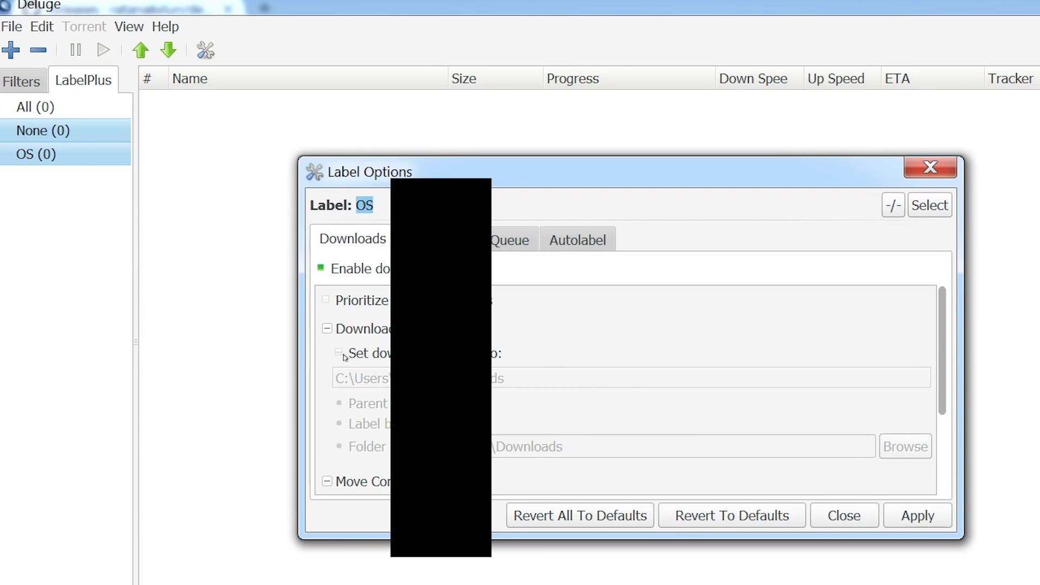
click(362, 300)
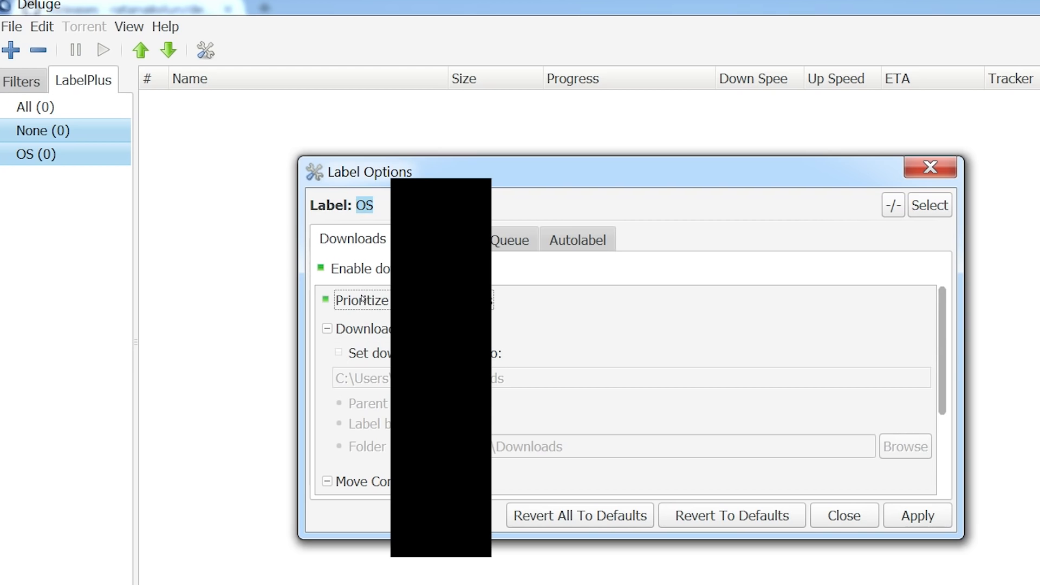
click(371, 352)
scroll(628, 390, down, 3)
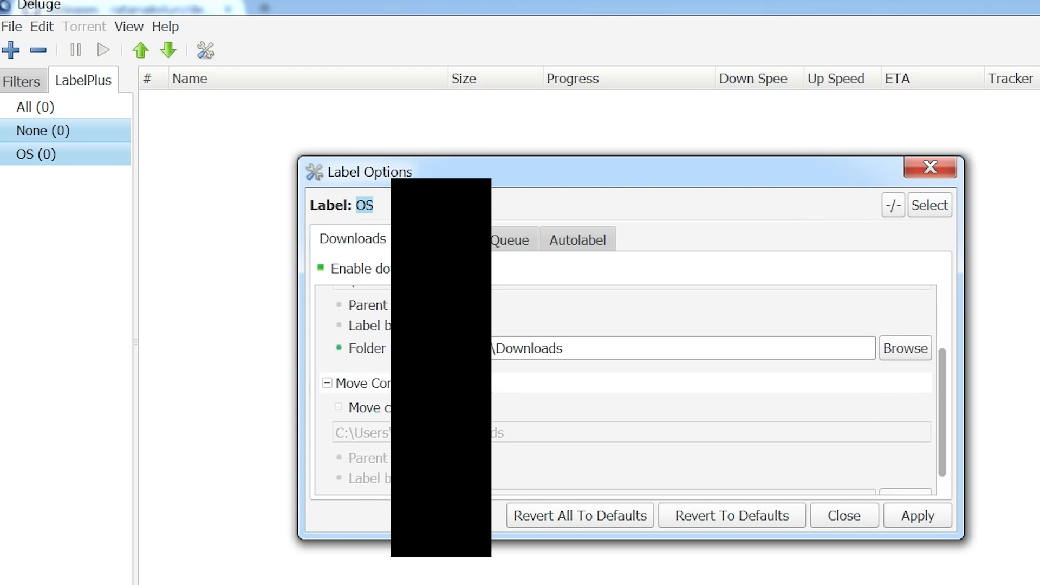
scroll(629, 390, up, 1)
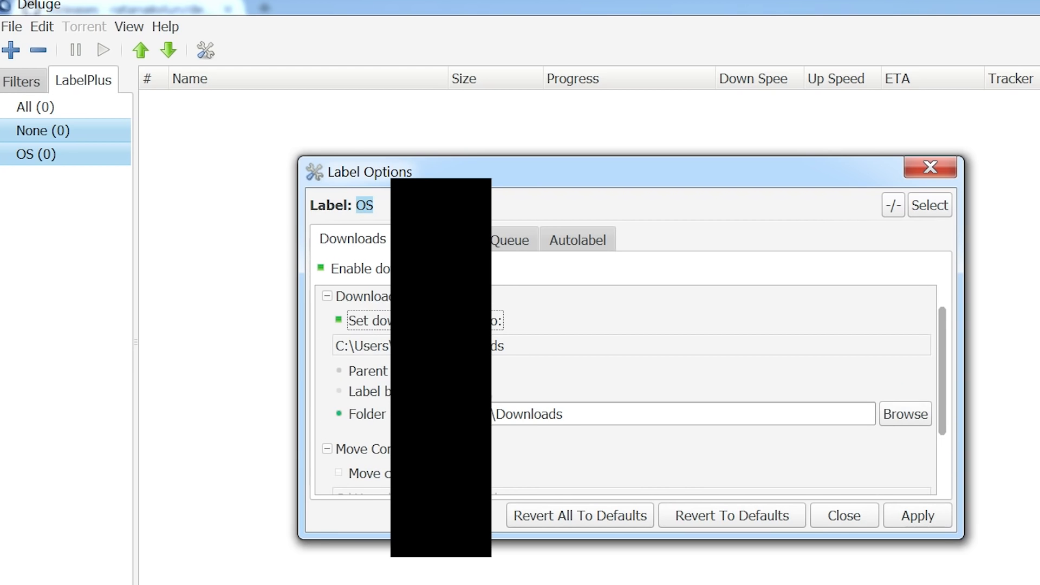
scroll(626, 390, down, 1)
click(375, 436)
scroll(375, 436, down, 2)
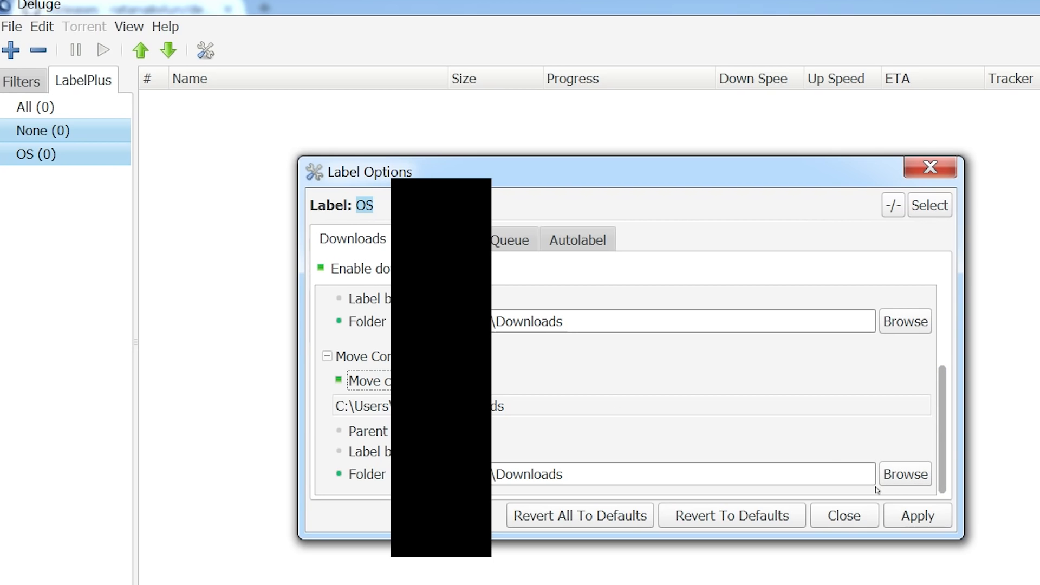
click(899, 474)
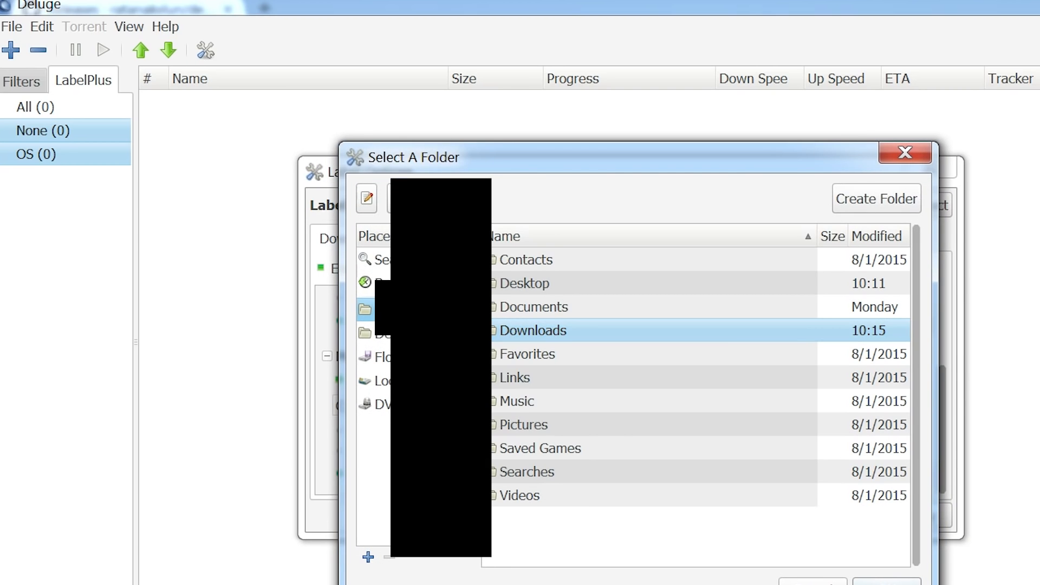
click(384, 337)
right_click(538, 401)
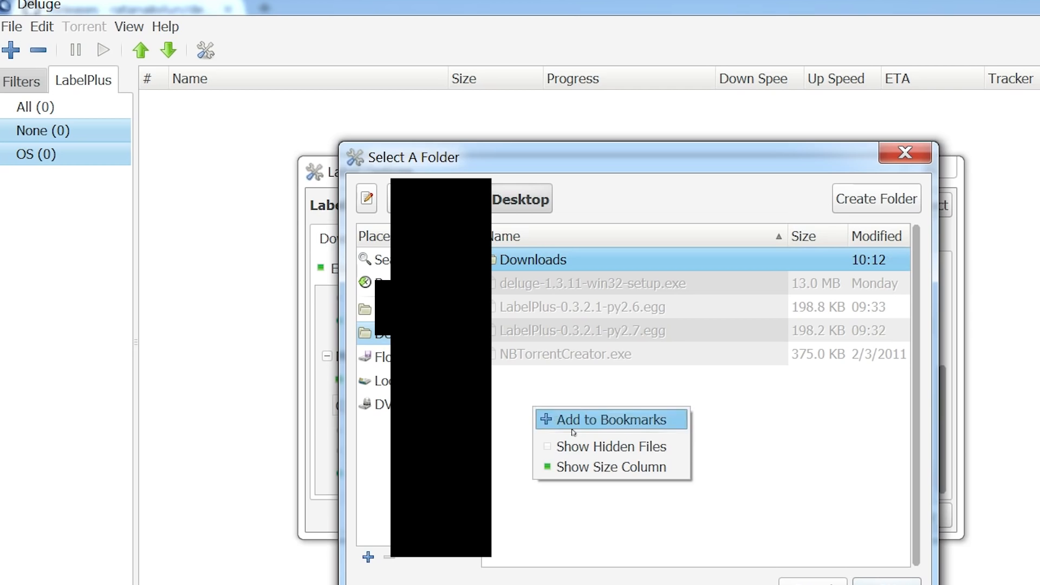
click(585, 501)
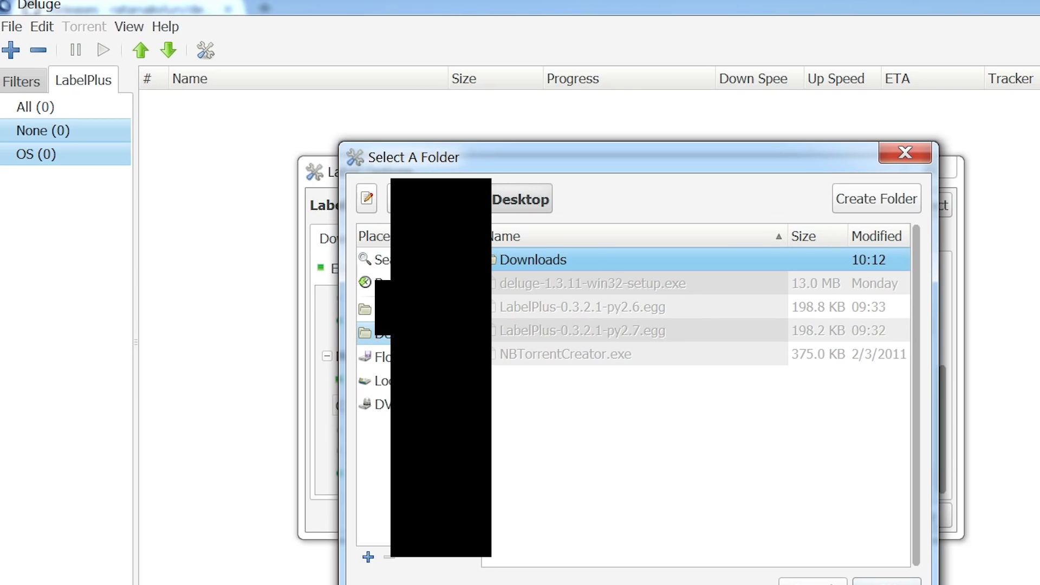
click(403, 309)
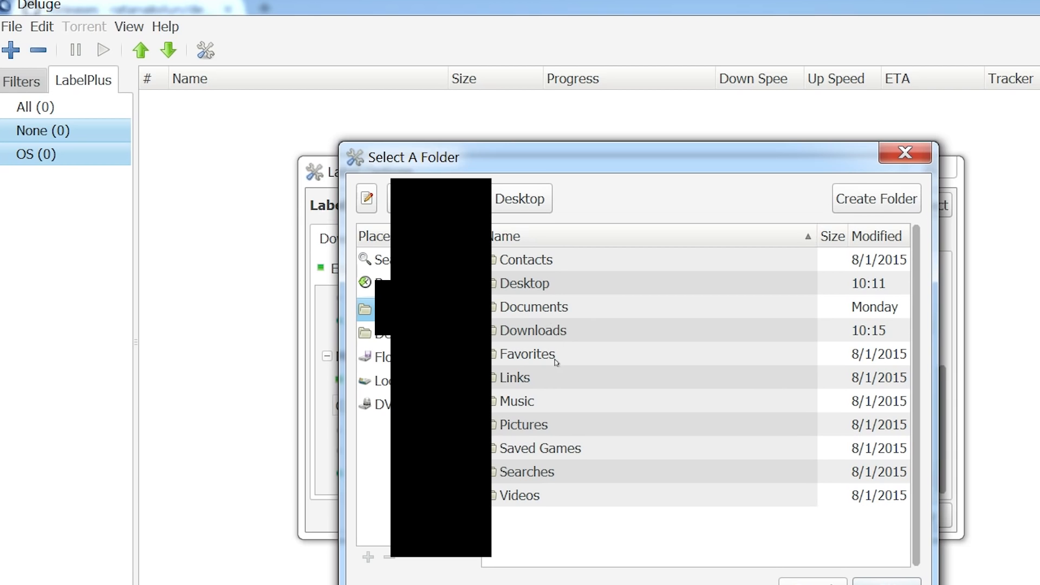
double_click(556, 331)
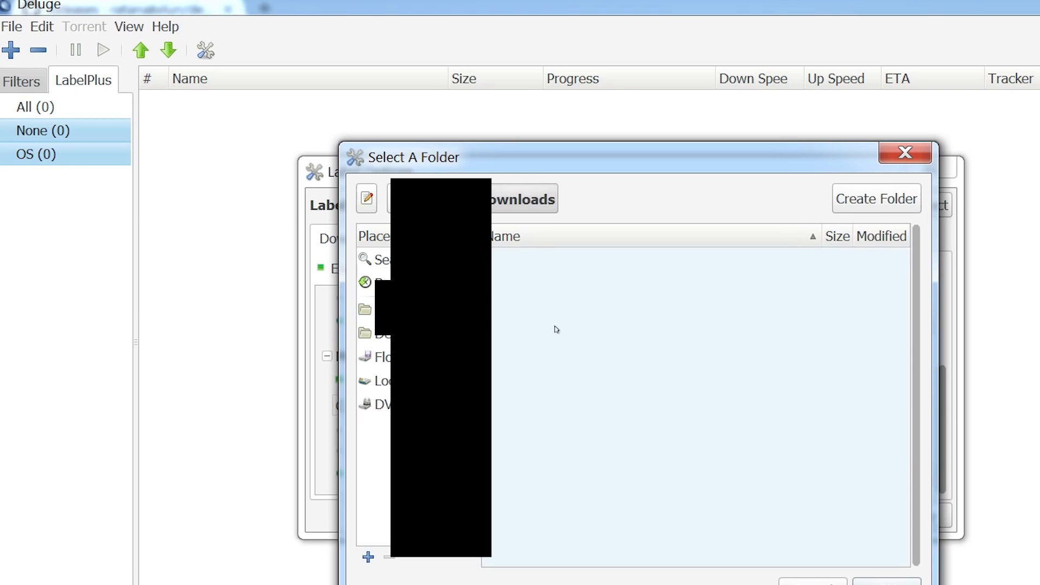
click(785, 576)
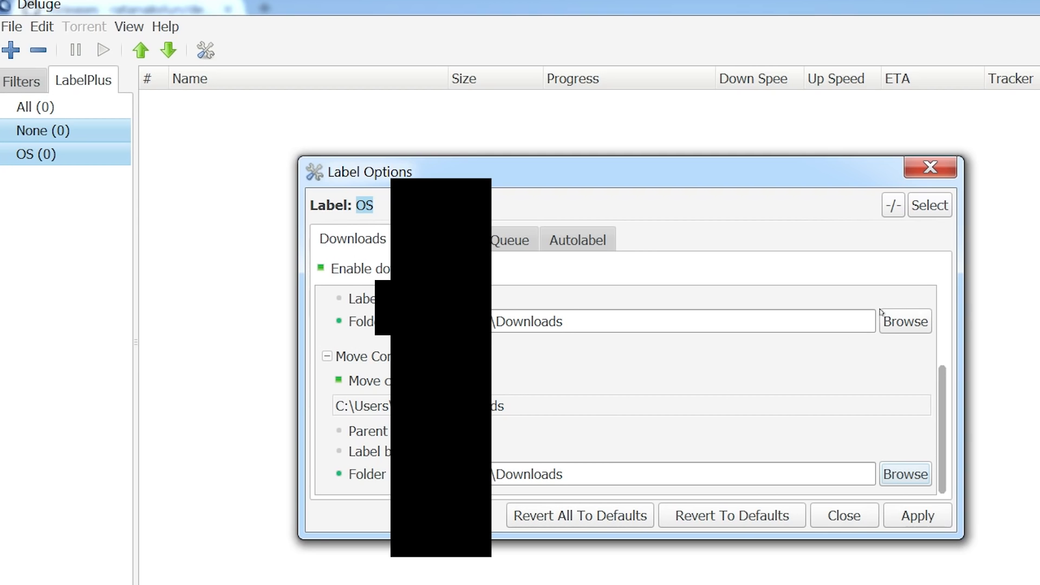
Set the OS label's download location folder to Desktop\Downloads and apply the change.
click(911, 321)
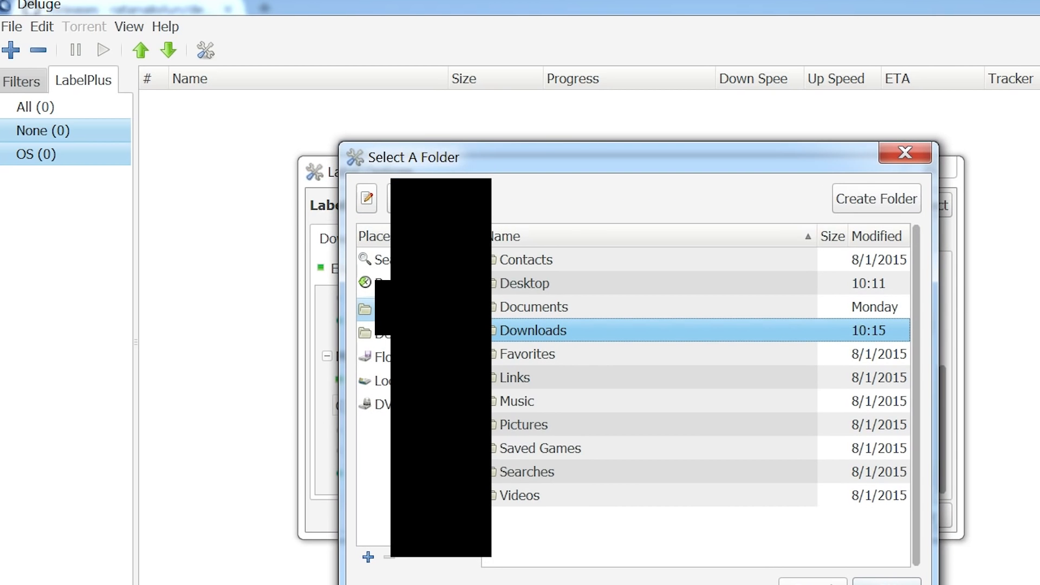
double_click(541, 287)
double_click(563, 263)
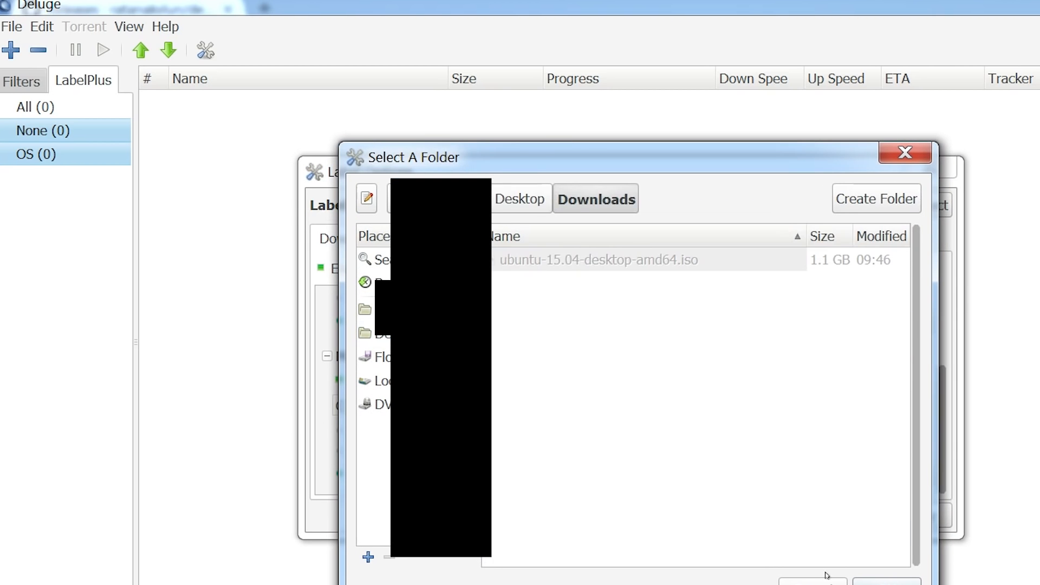
click(885, 581)
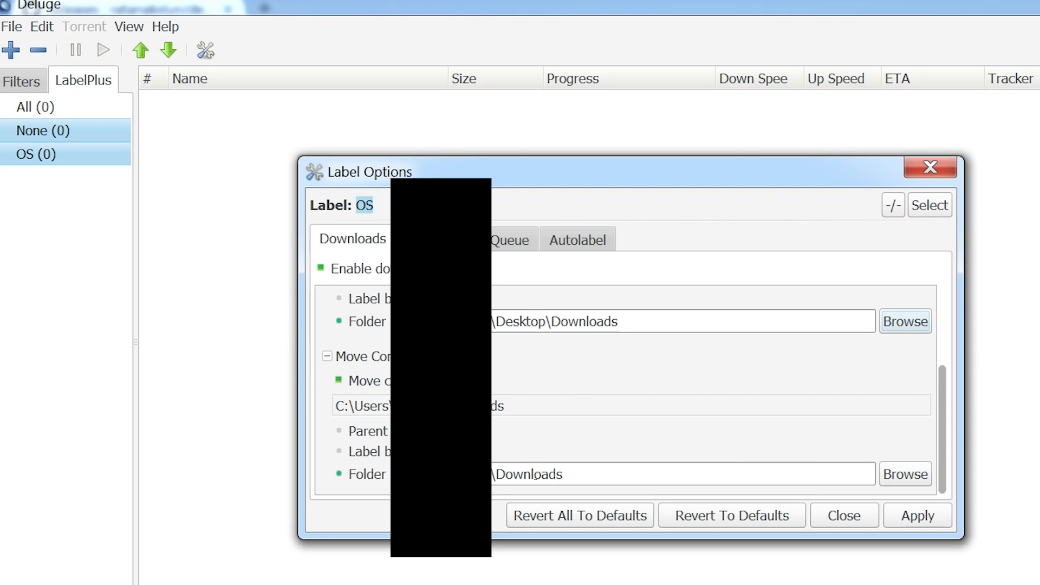
click(901, 518)
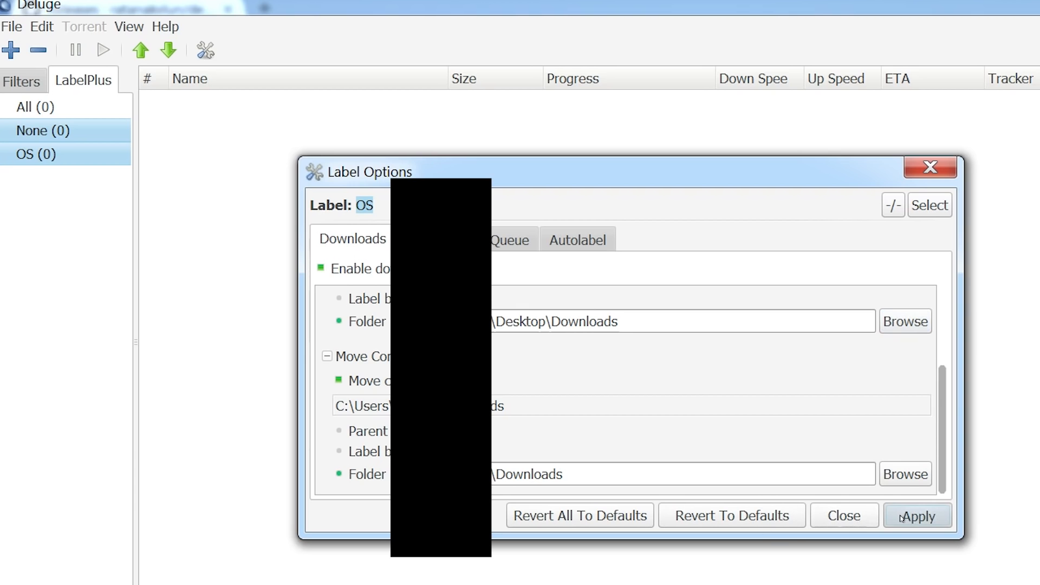
Review the OS label's bandwidth, queue and autolabel settings, and close the label options.
click(437, 239)
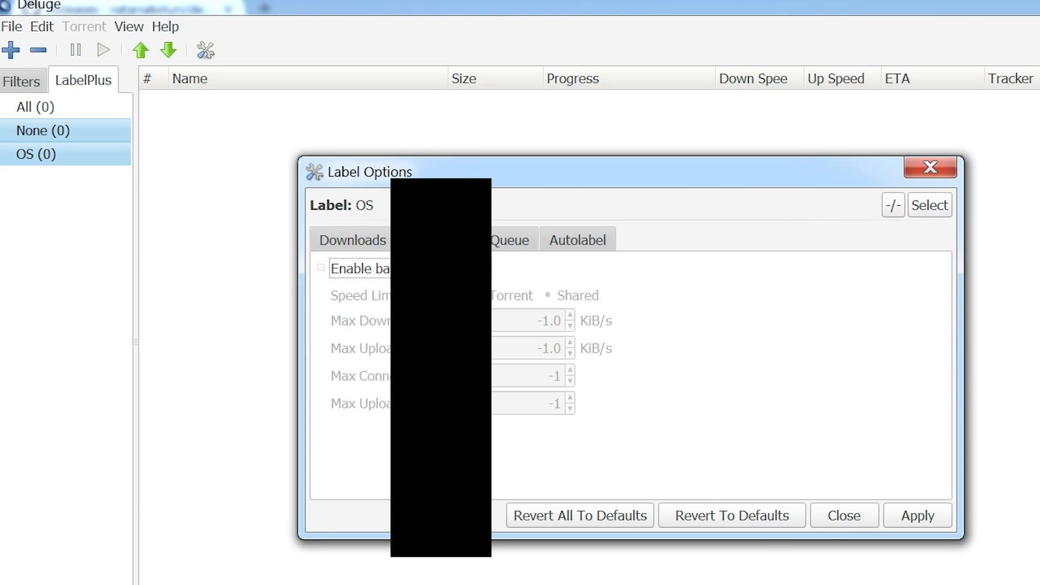
click(515, 238)
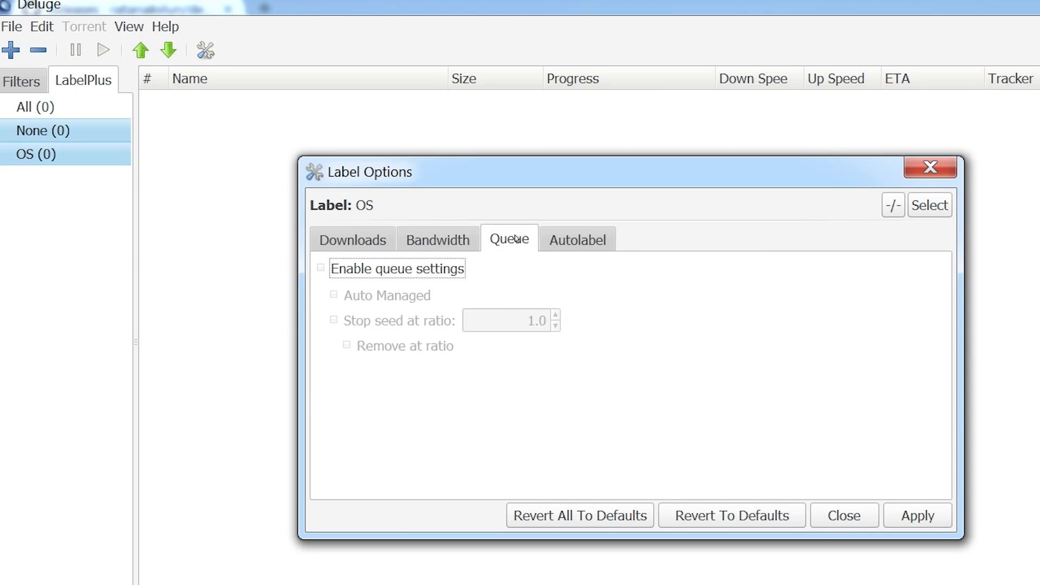
click(594, 244)
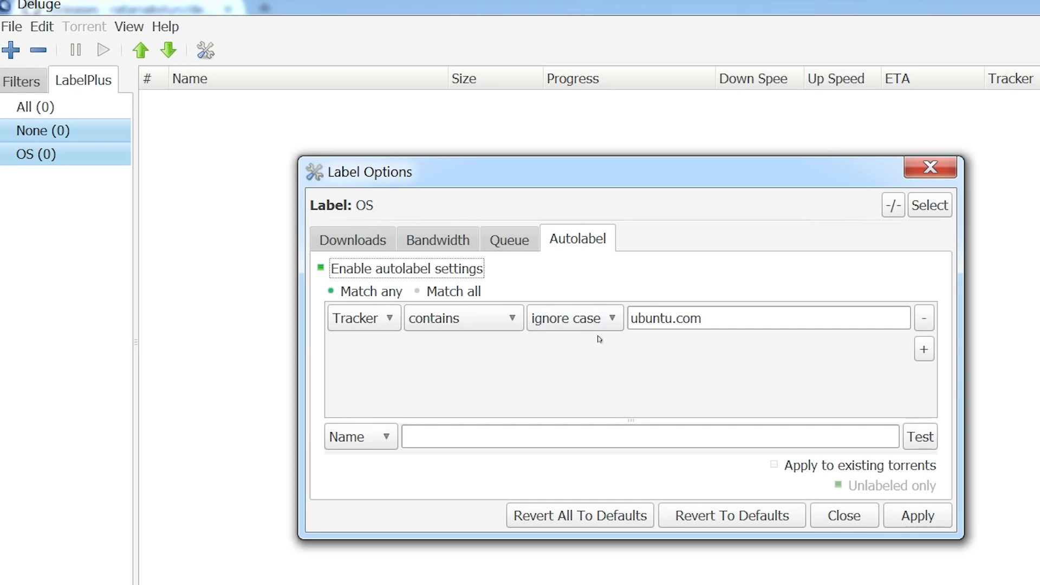
click(912, 520)
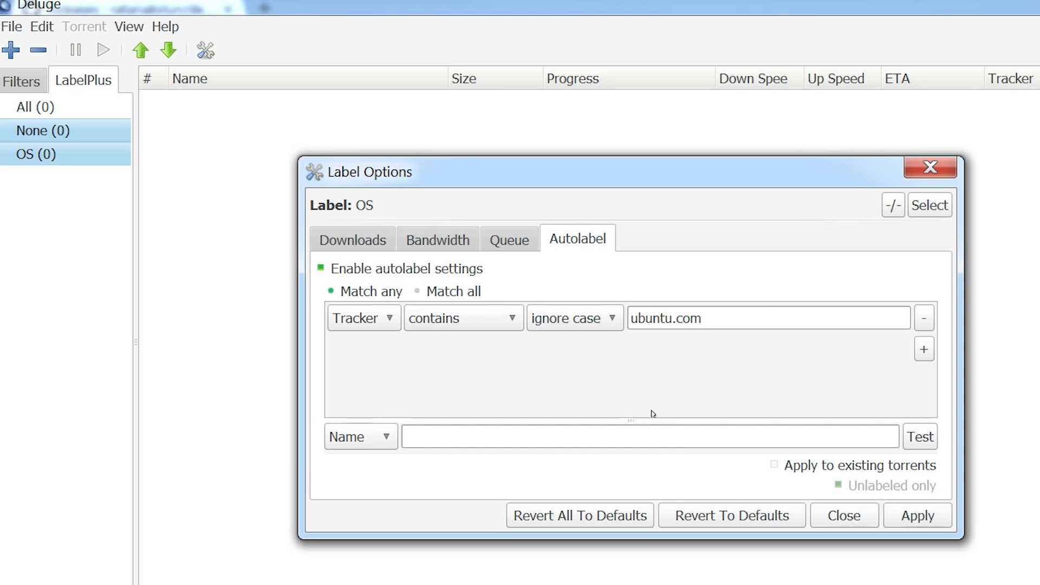
click(843, 515)
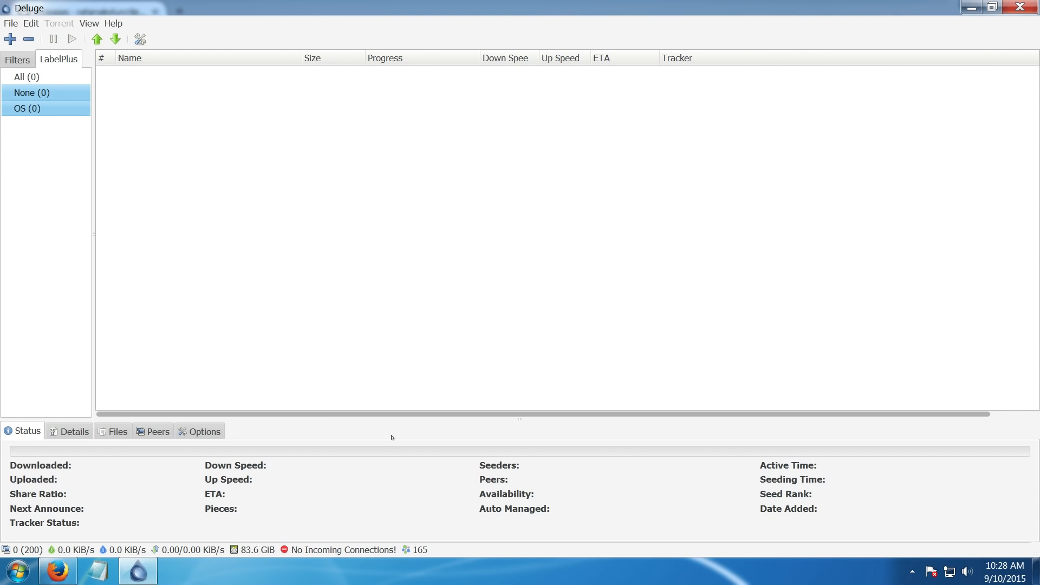
Switch to Firefox, search the web for "ubuntu torrent" and open Ubuntu's Alternative downloads page.
click(58, 571)
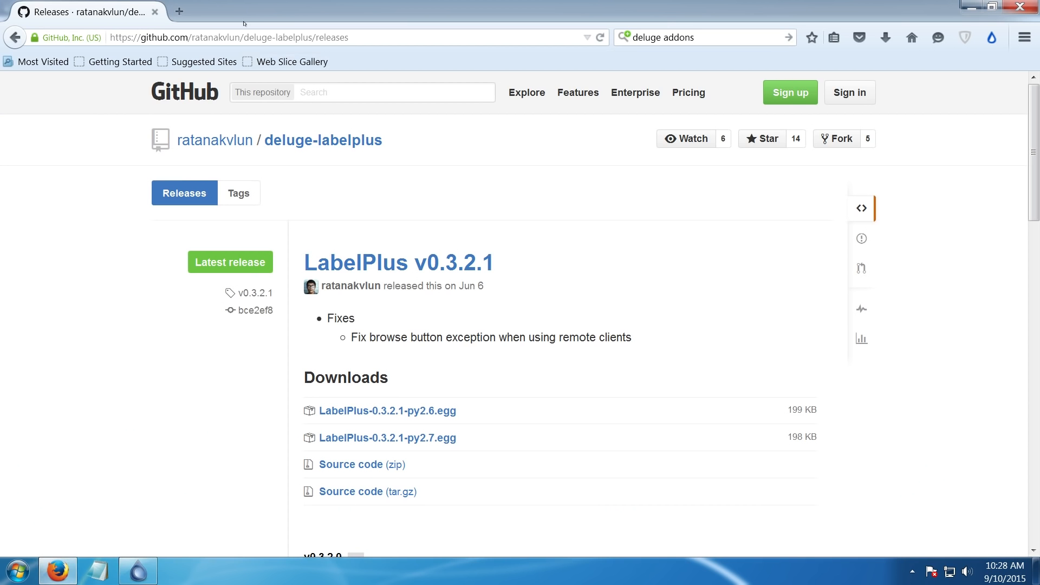
key(ctrl+k)
text(u)
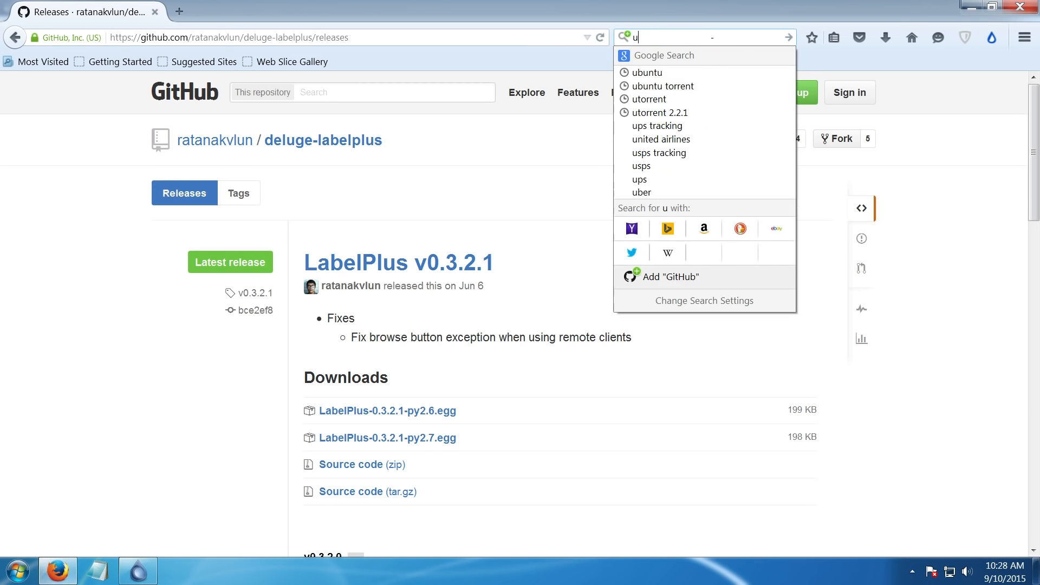
text(bunu)
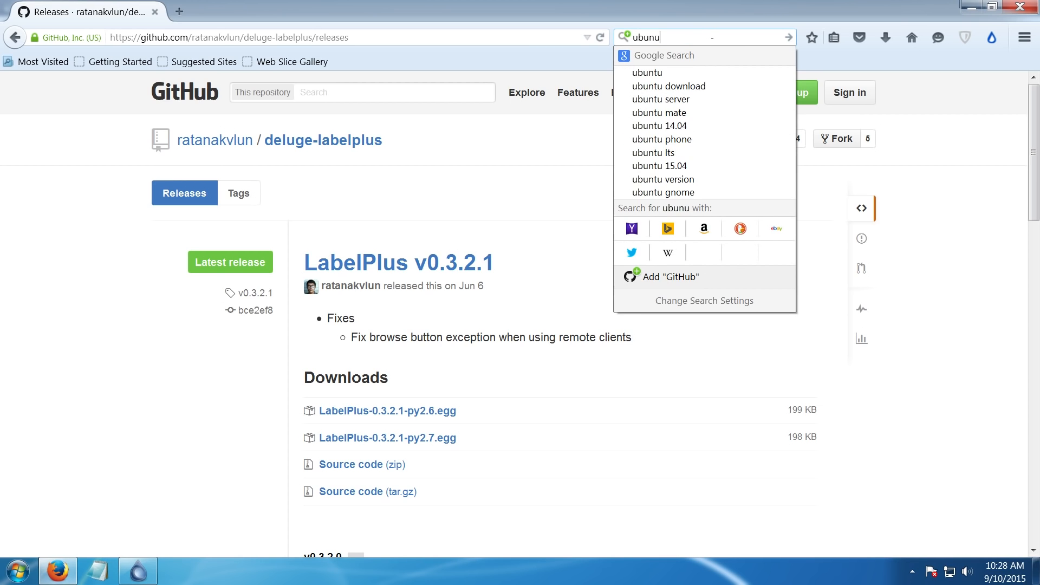
key(BackSpace)
text(tu torrent)
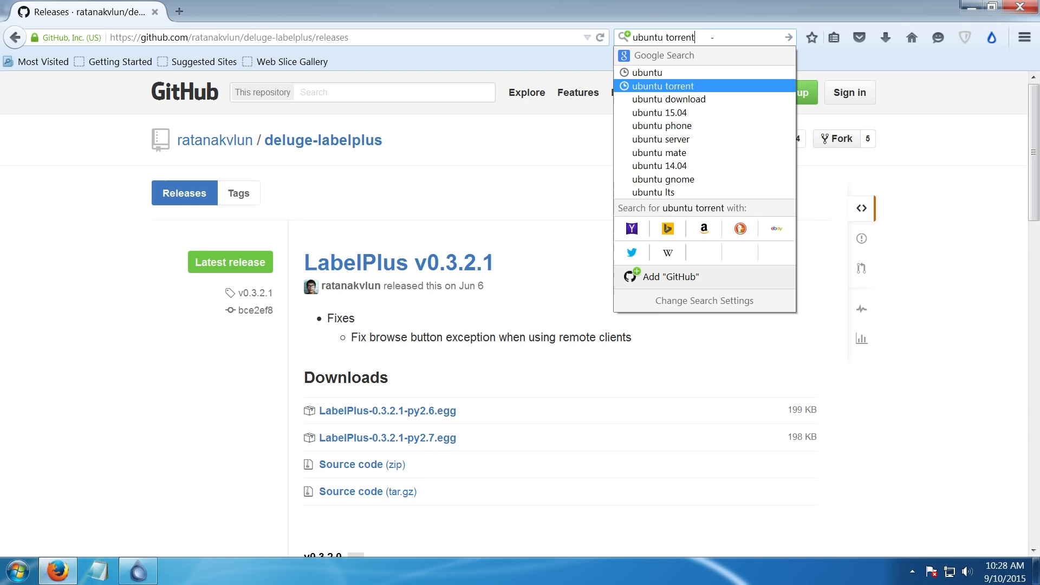
key(Return)
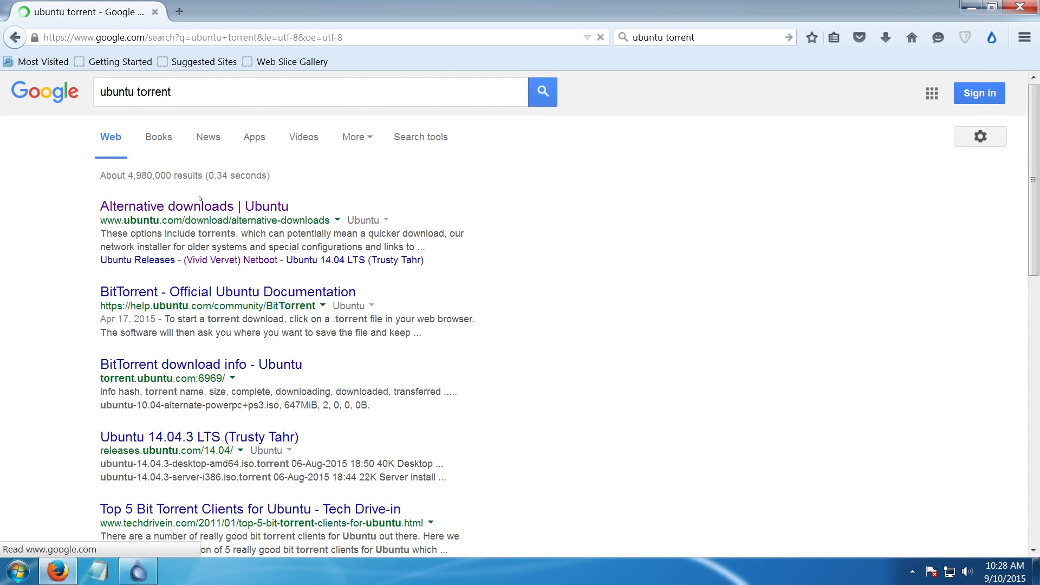
click(190, 208)
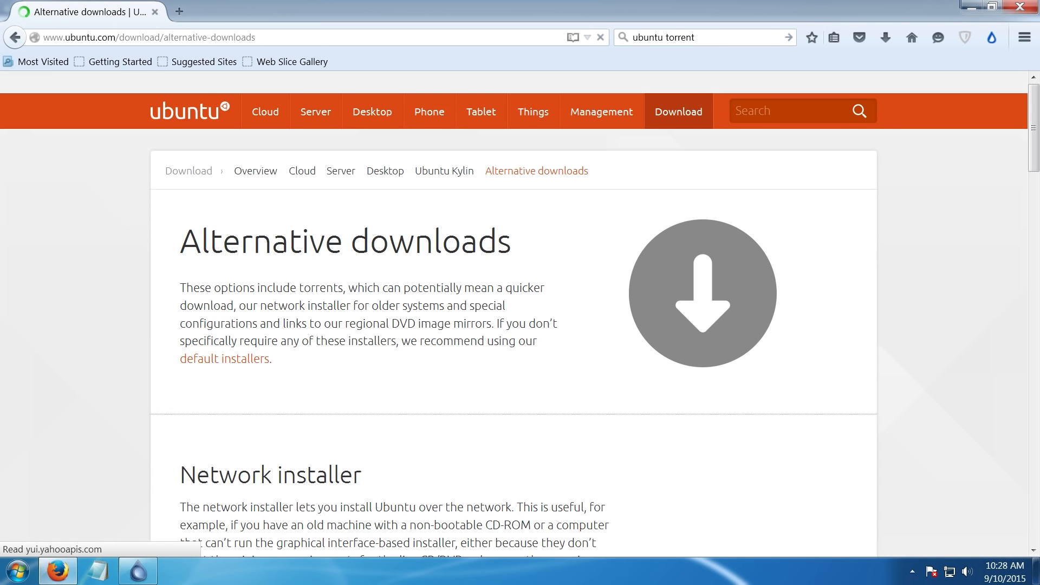
Open the Ubuntu 15.04 Desktop (64-bit) torrent from the BitTorrent downloads with Deluge.
scroll(359, 291, down, 12)
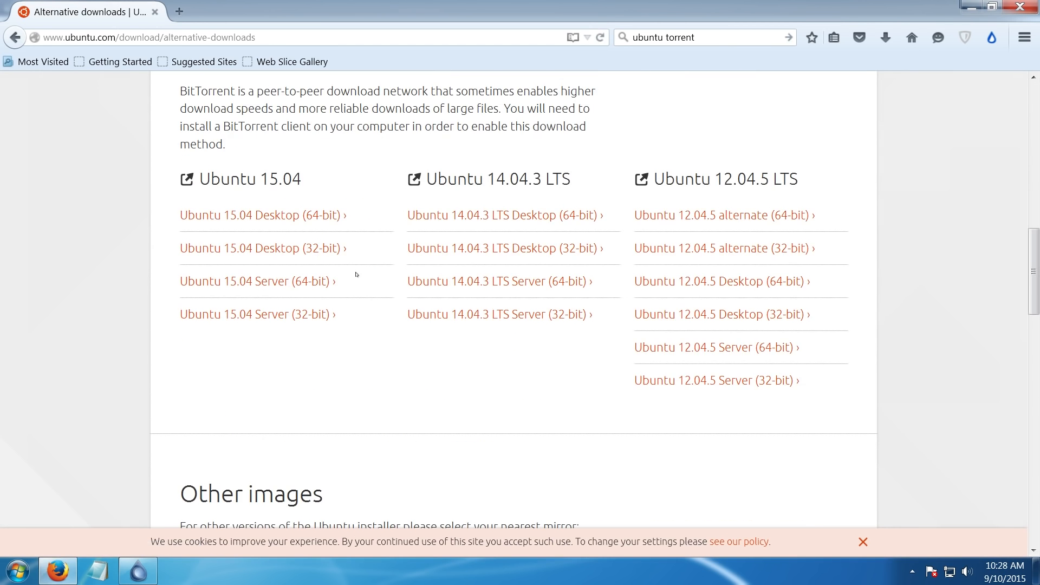
click(301, 216)
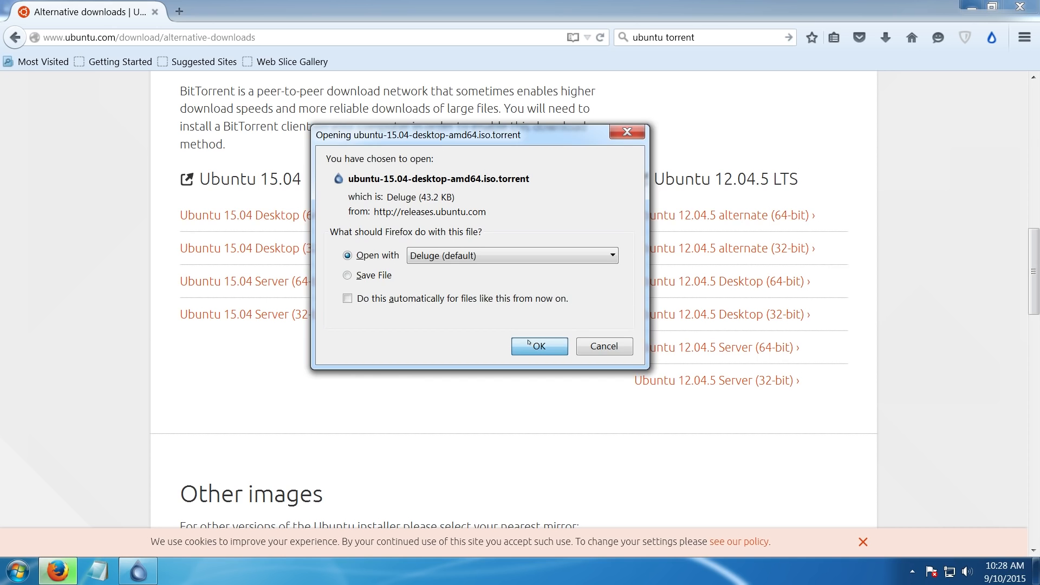
click(529, 343)
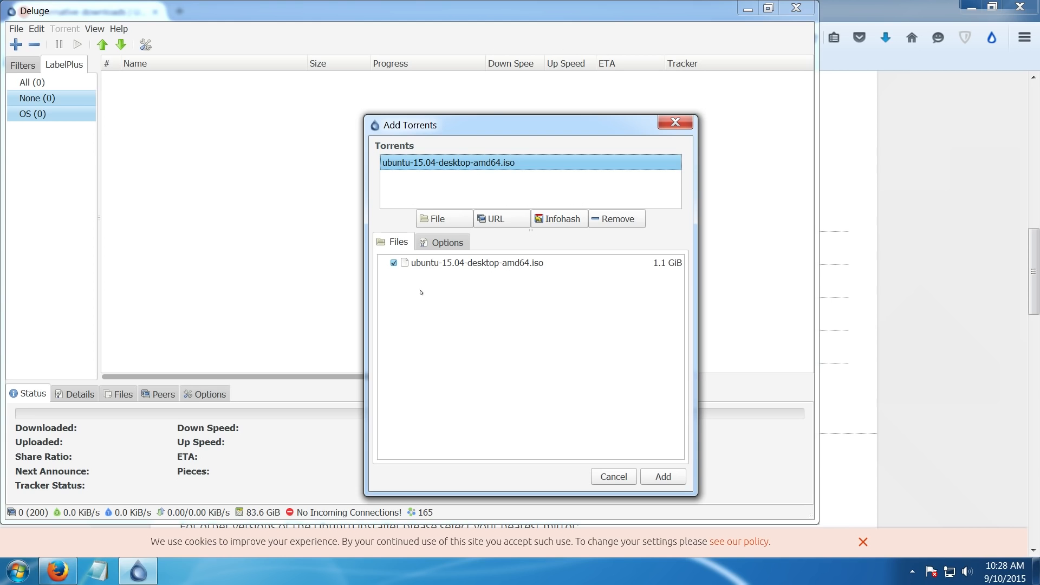
Check the file and options of ubuntu-15.04-desktop-amd64.iso in the Add Torrents dialog and add the torrent.
click(394, 264)
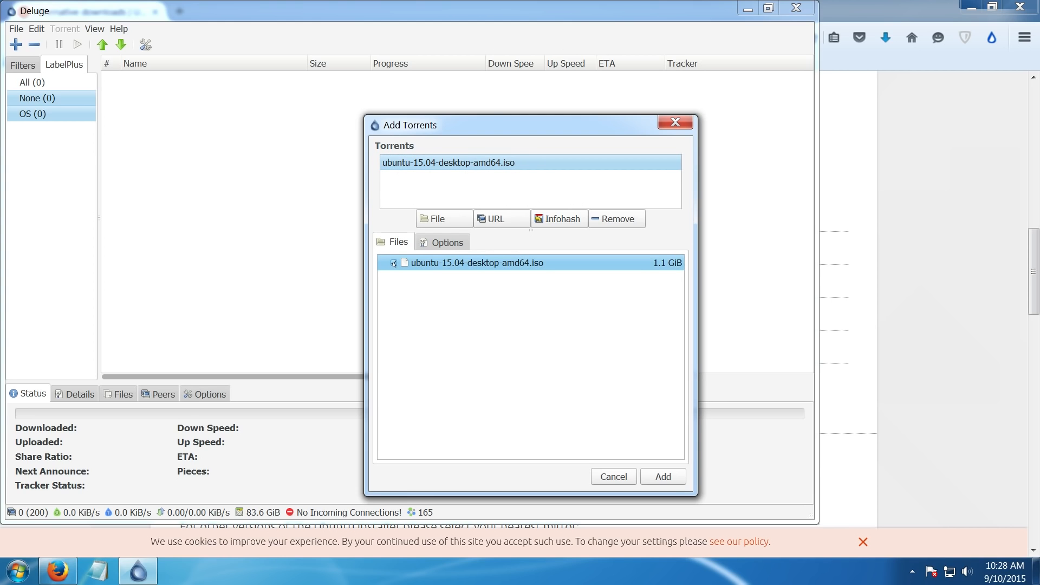
click(394, 264)
click(439, 243)
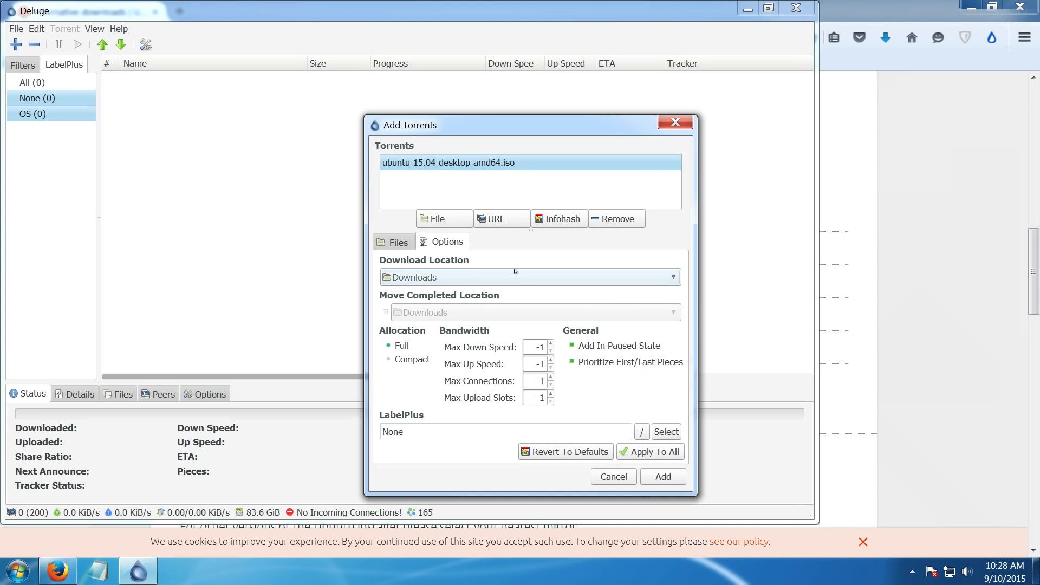
click(650, 478)
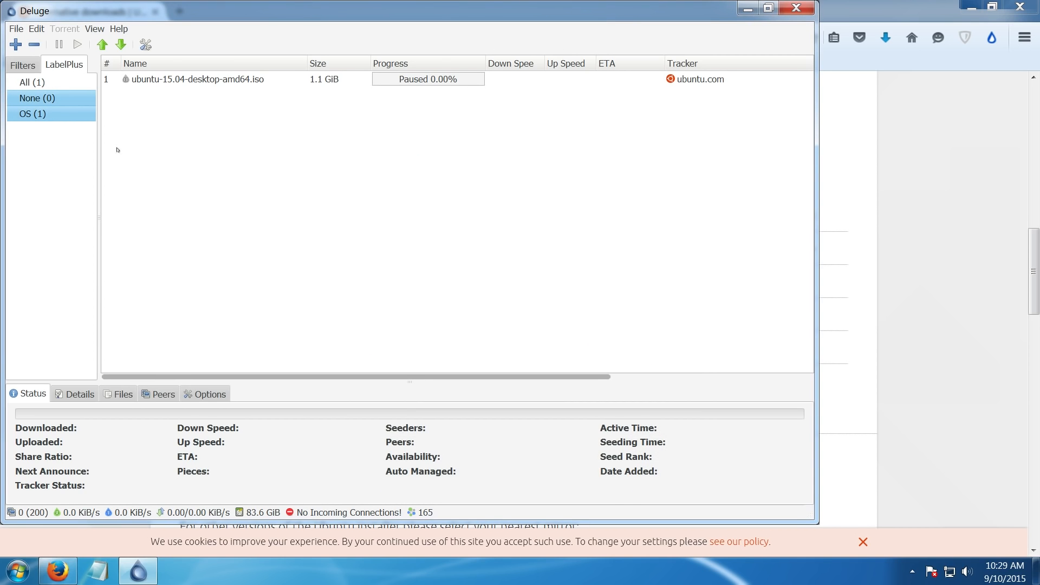
Bring the LabelPlus column of the torrent list into view and maximize the Deluge window.
drag(466, 376, 756, 369)
mouse_move(758, 60)
mouse_down()
mouse_move(618, 61)
mouse_move(748, 67)
mouse_up()
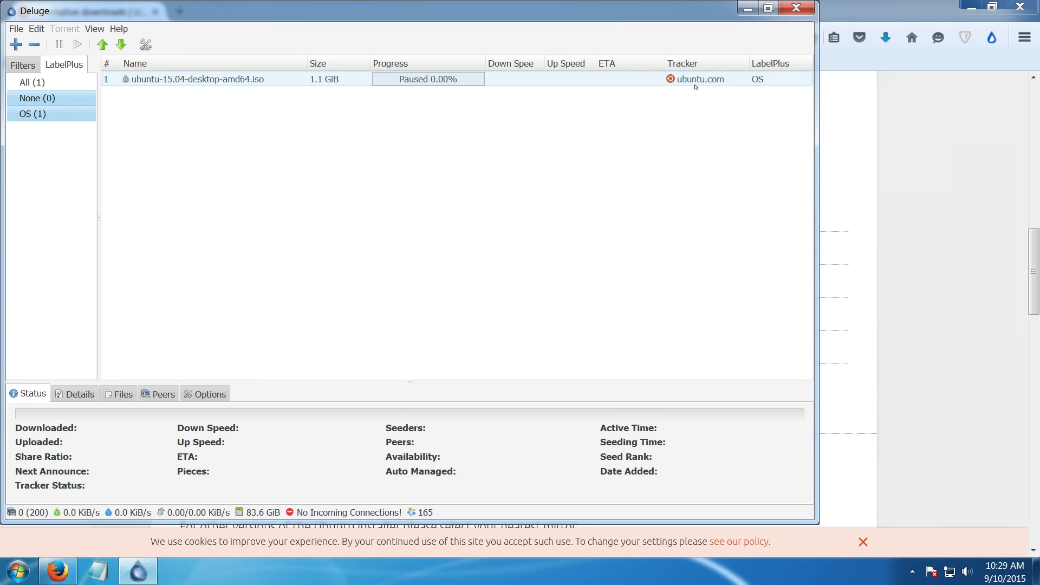
click(767, 9)
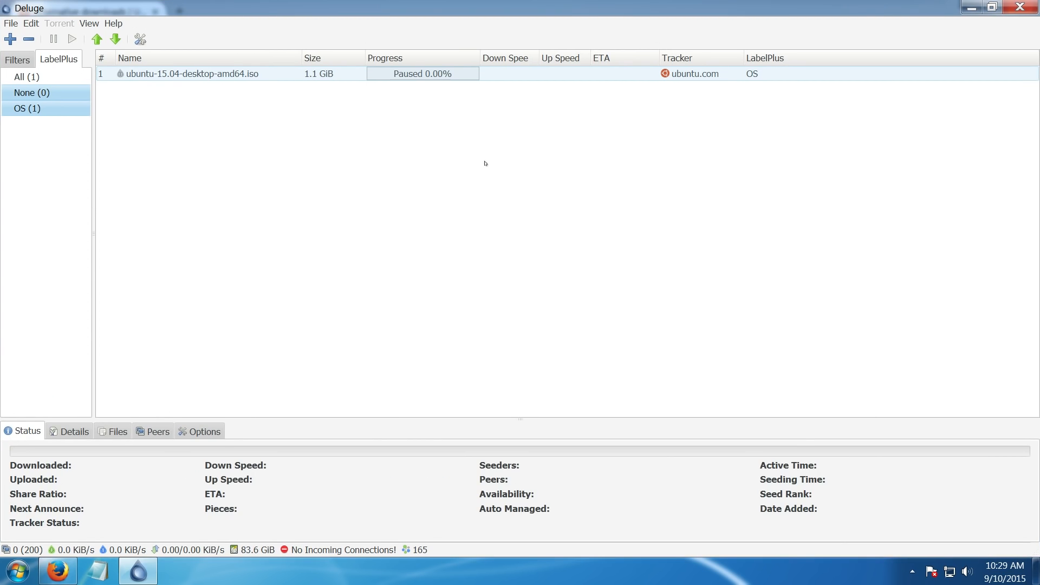
Examine the OS label's autolabel rule with its property, match-type and case choices, and close the label options.
click(43, 108)
right_click(43, 108)
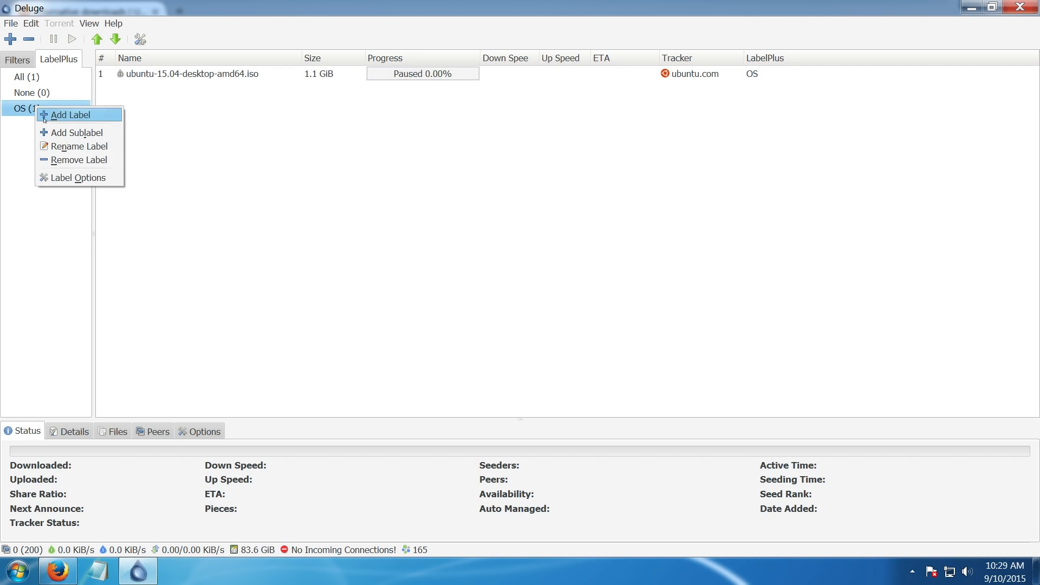
click(67, 176)
click(388, 166)
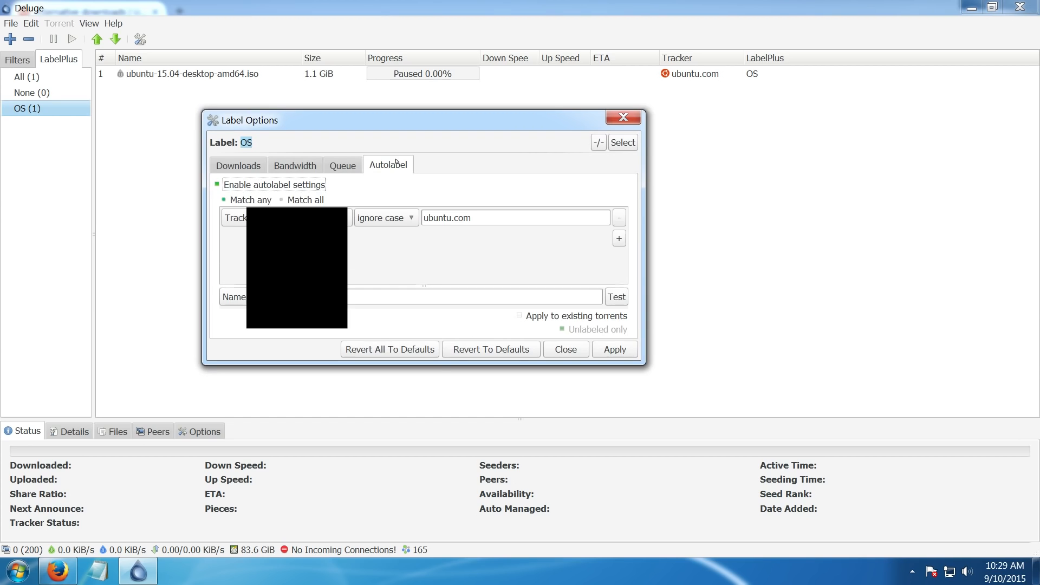
click(243, 218)
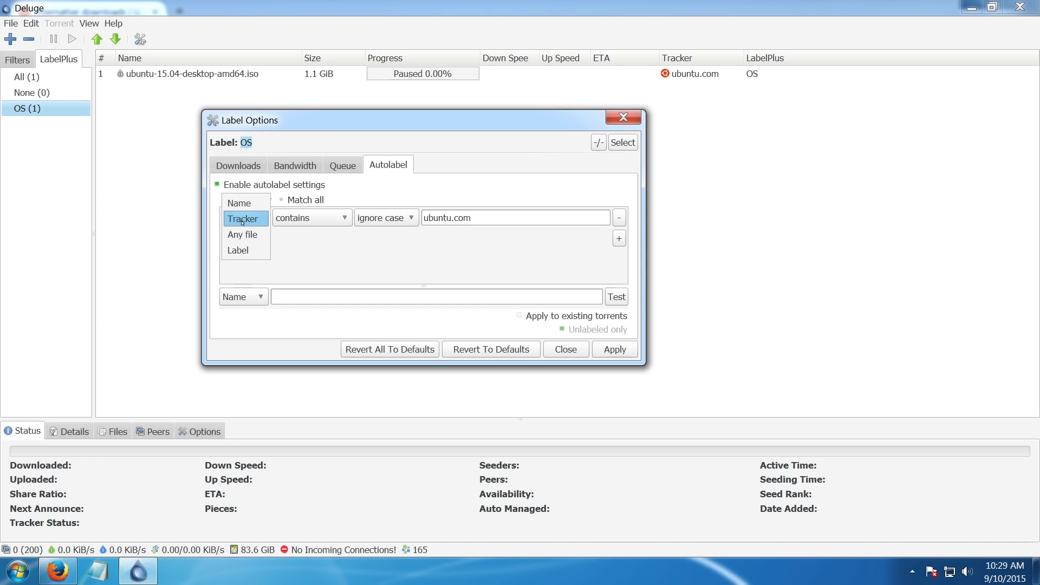
click(247, 220)
click(334, 219)
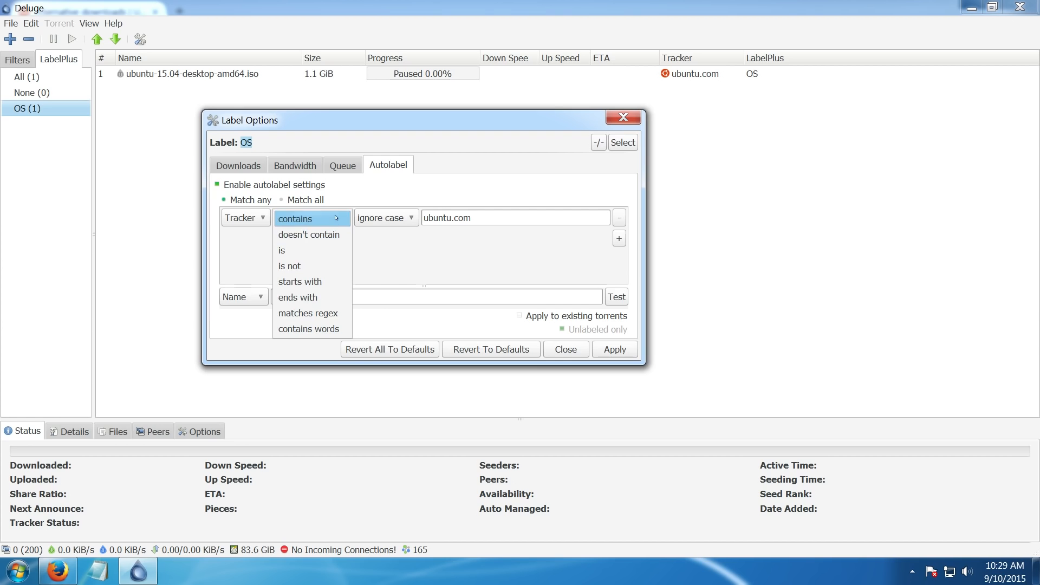
click(409, 218)
click(410, 219)
click(401, 263)
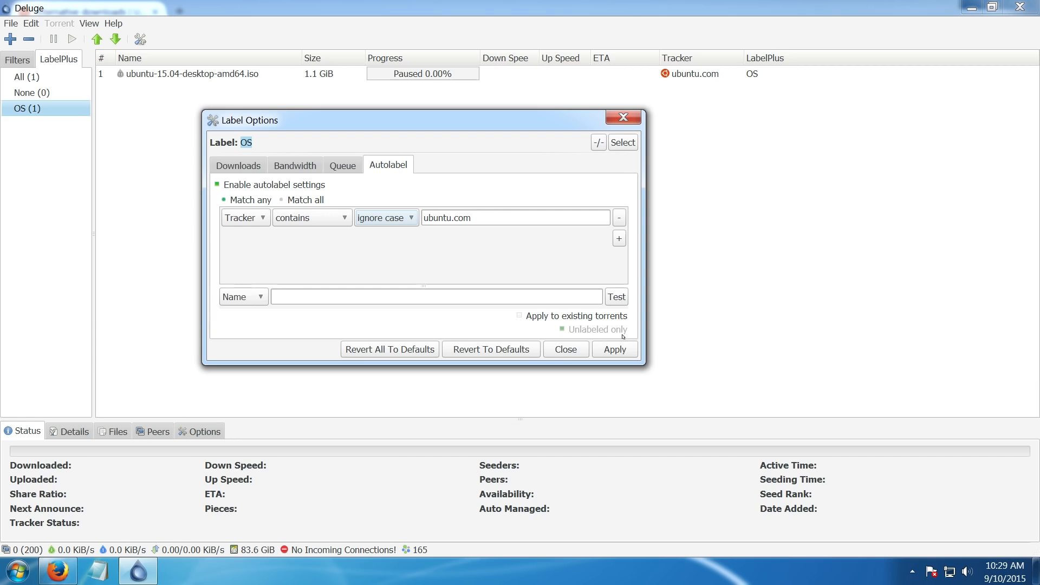
click(560, 352)
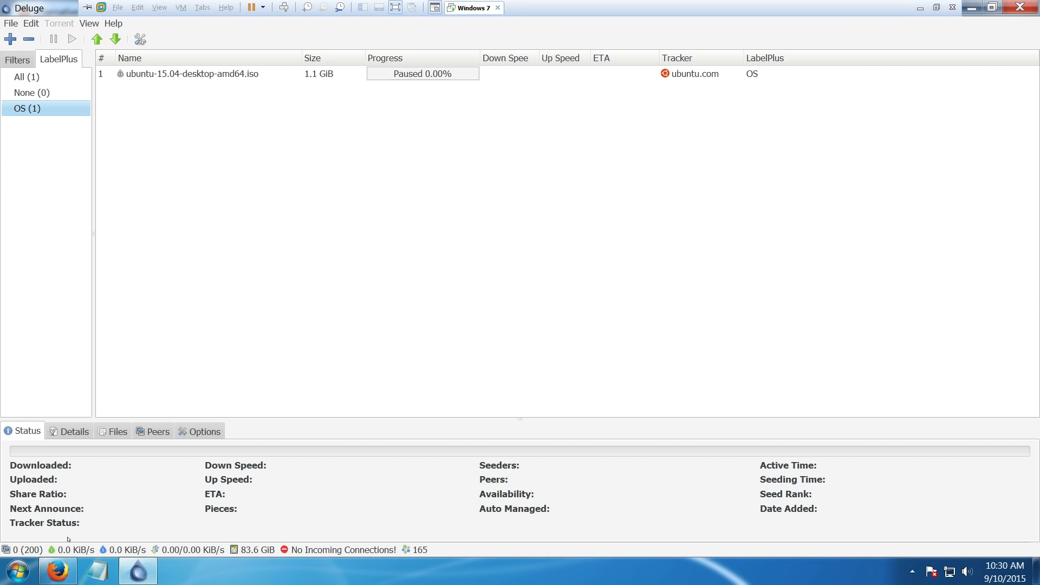
Switch to Firefox, search the web for "deluge addons" and open the Deluge Plugins wiki page.
click(67, 575)
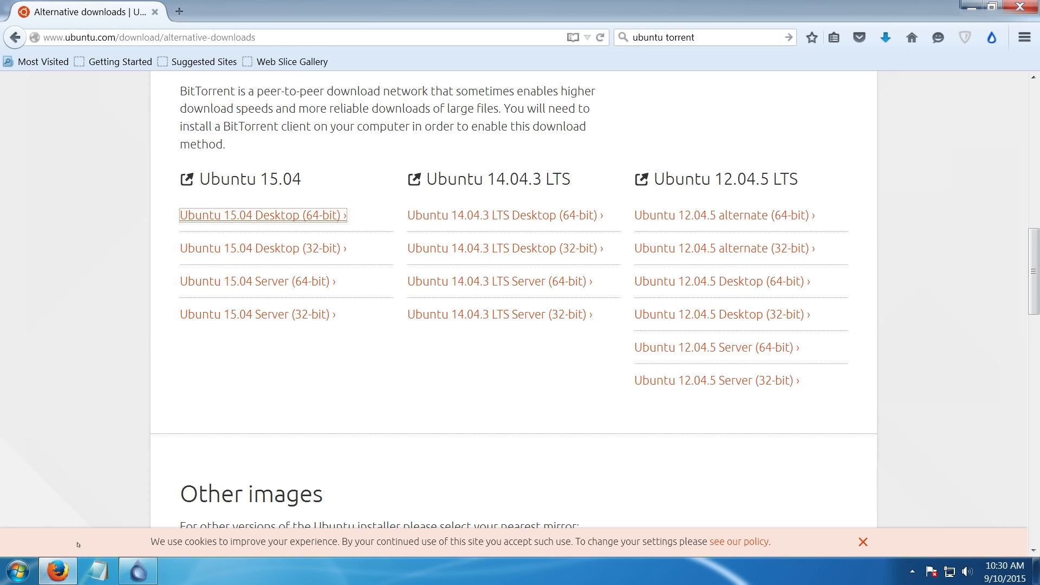
key(ctrl+k)
text(del)
key(Down)
key(Down)
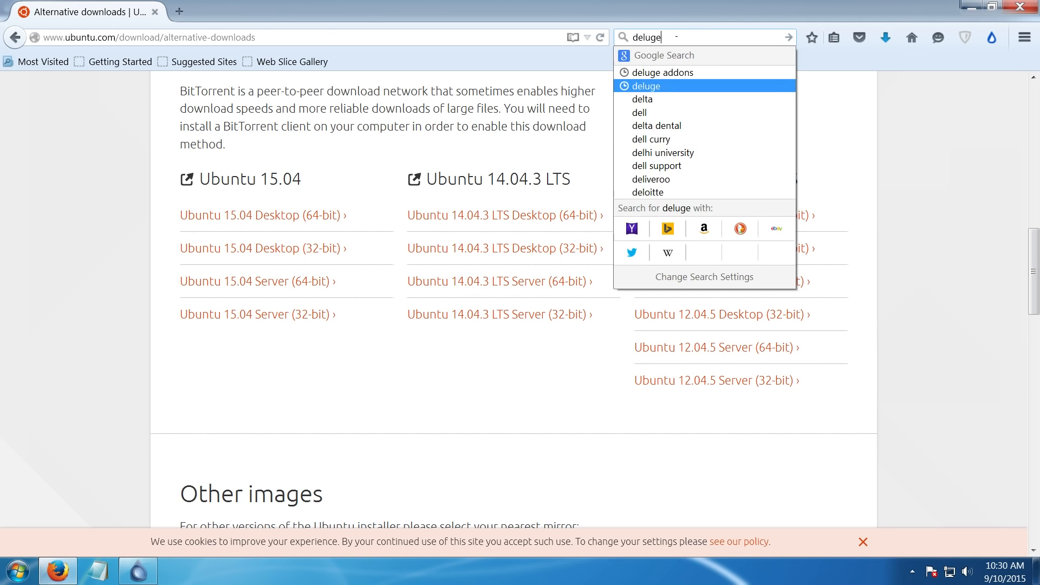
key(Up)
key(Return)
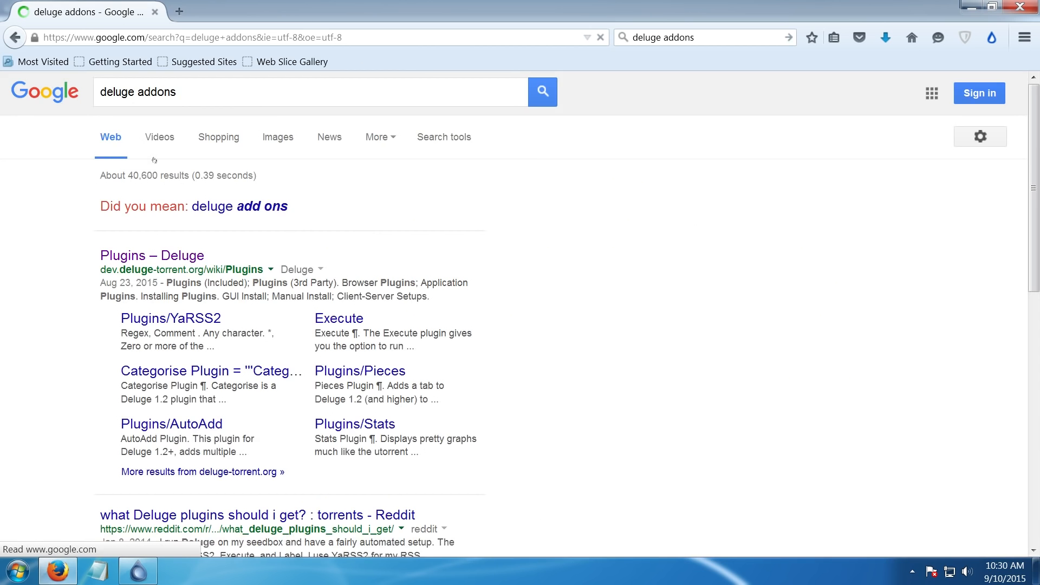
click(180, 255)
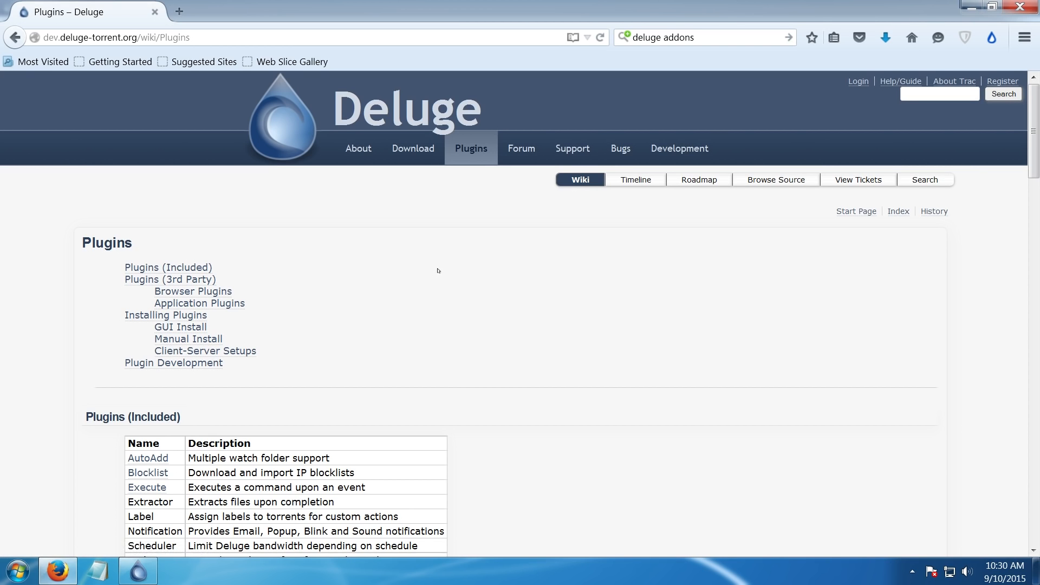
Look through the third-party plugins, find "rss" on the page and open the YaRSS2 plugin page.
scroll(403, 321, down, 1)
scroll(403, 321, down, 4)
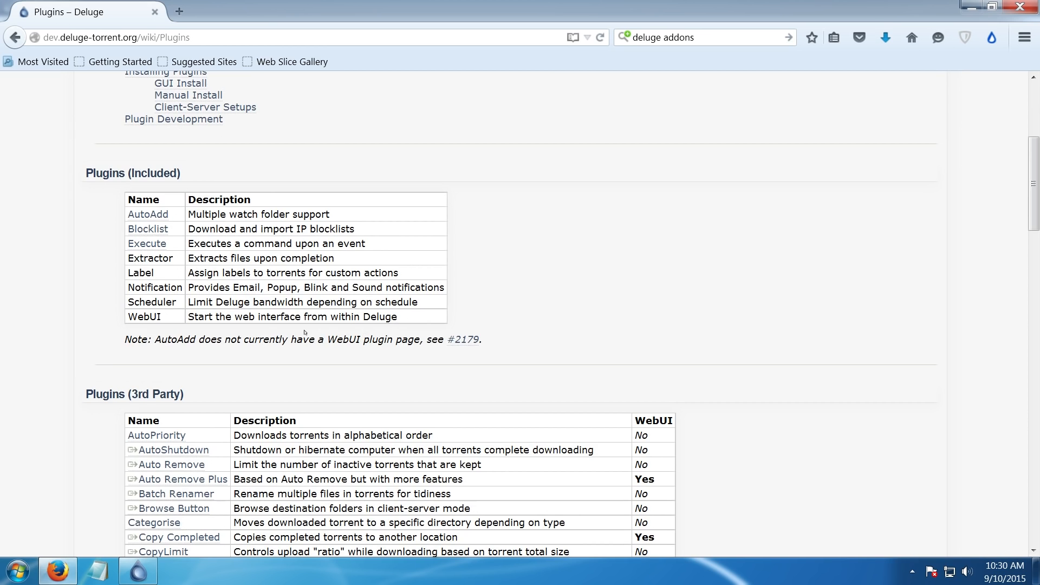
scroll(403, 322, down, 9)
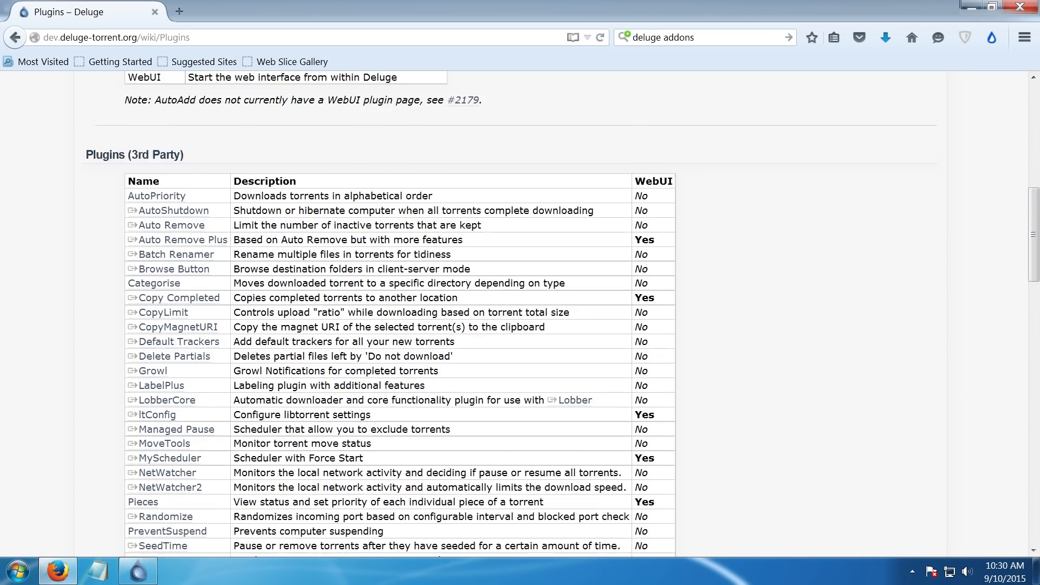
scroll(368, 342, up, 2)
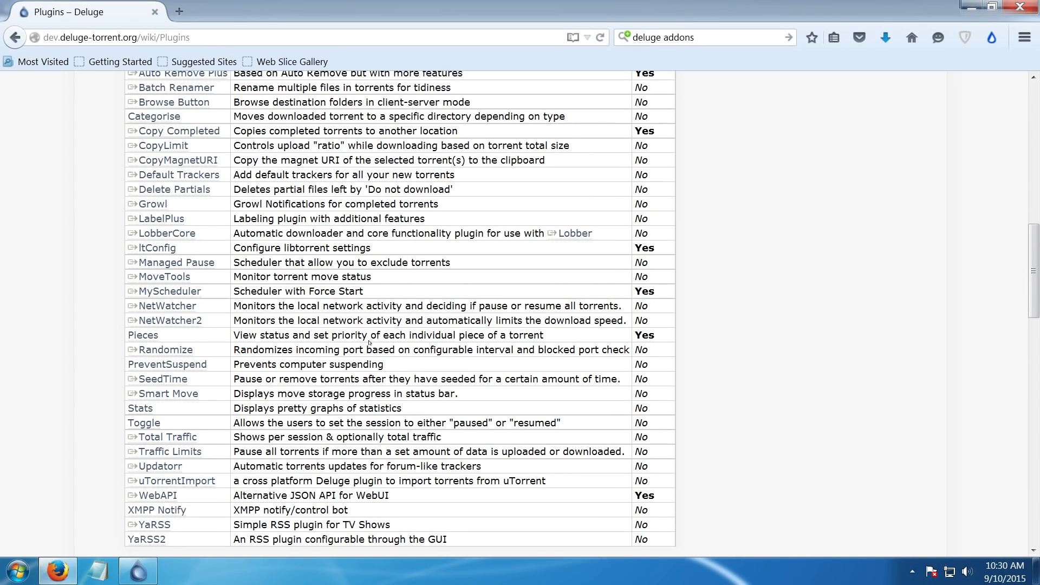
key(ctrl+f)
text(rss)
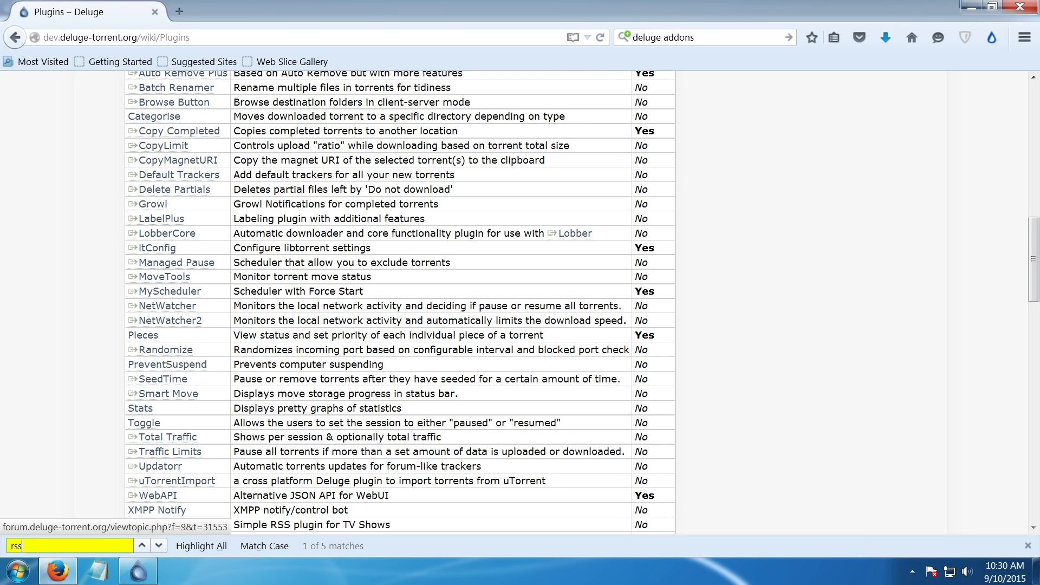
click(159, 546)
click(159, 546)
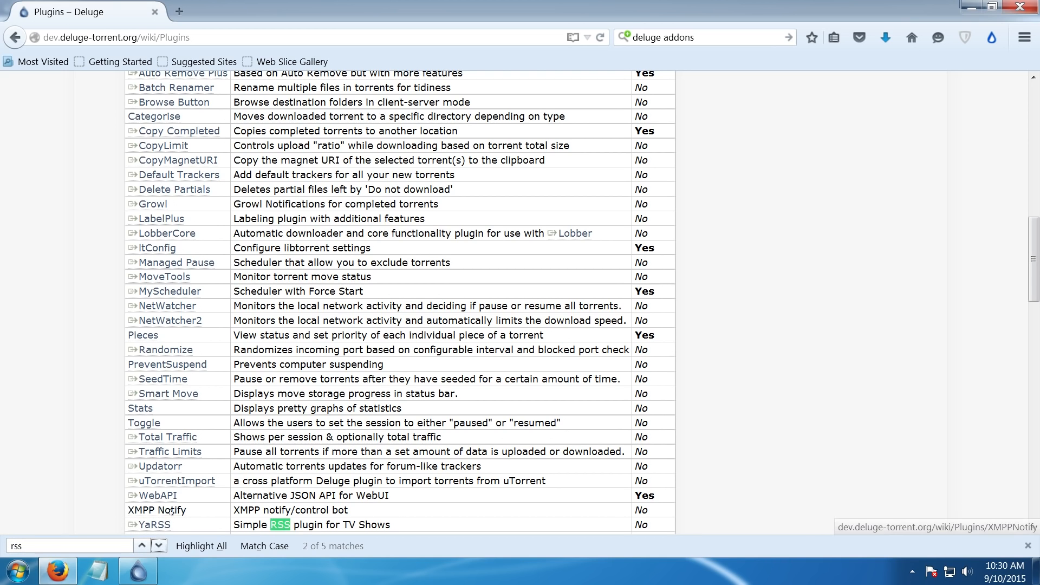
scroll(169, 395, down, 3)
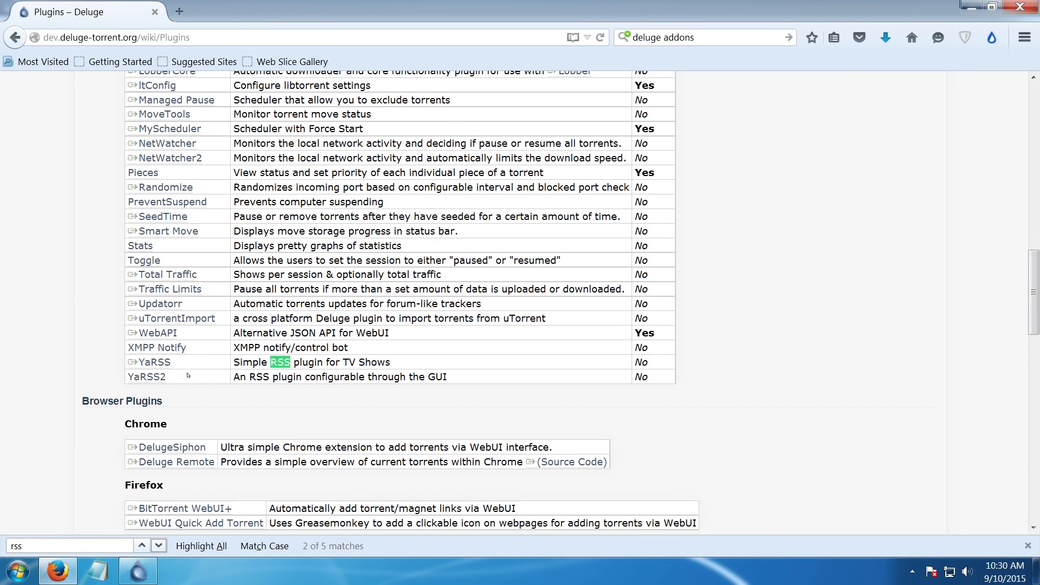
click(150, 376)
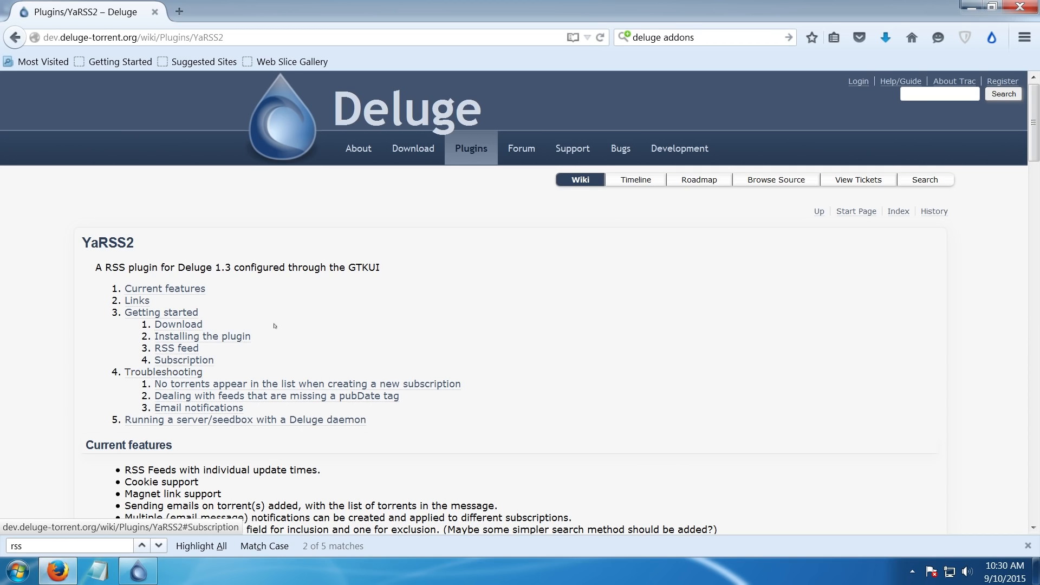
Follow the YaRSS2 download link to Bitbucket and save the file YaRSS2-1.3.3-py2.6.egg.
scroll(317, 312, down, 10)
scroll(317, 312, down, 2)
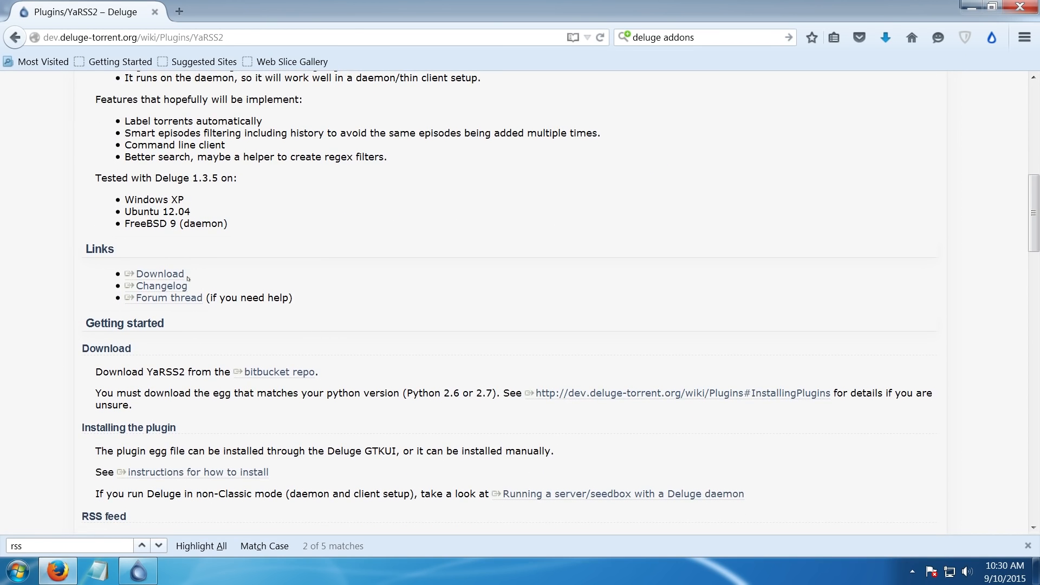
click(168, 273)
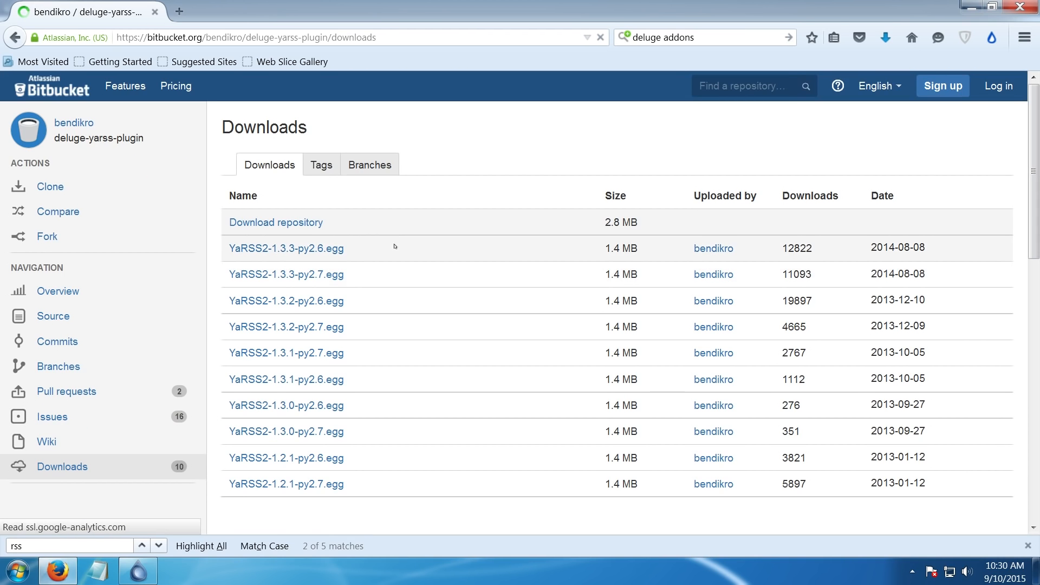
click(312, 251)
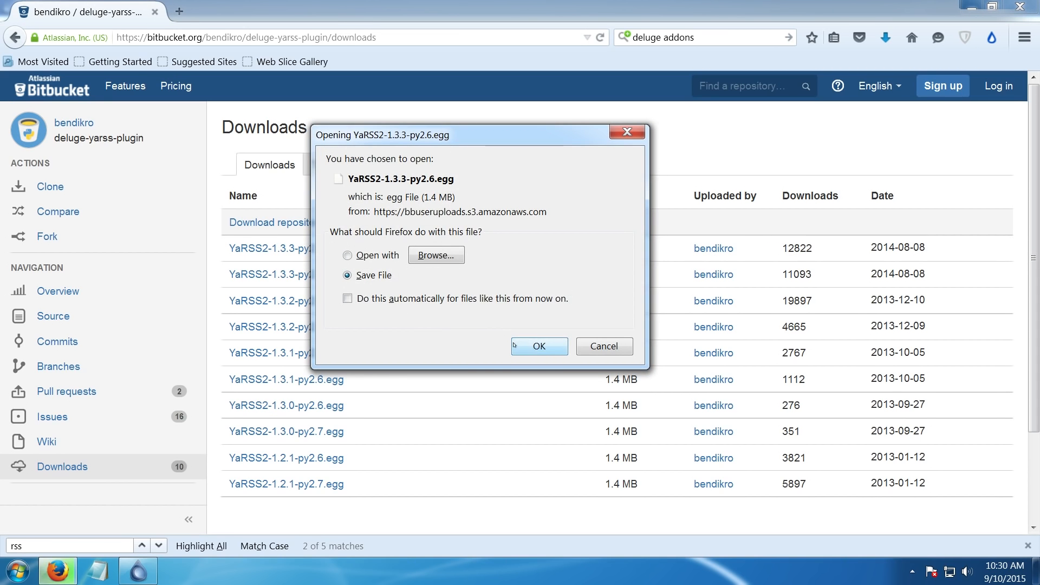
click(527, 345)
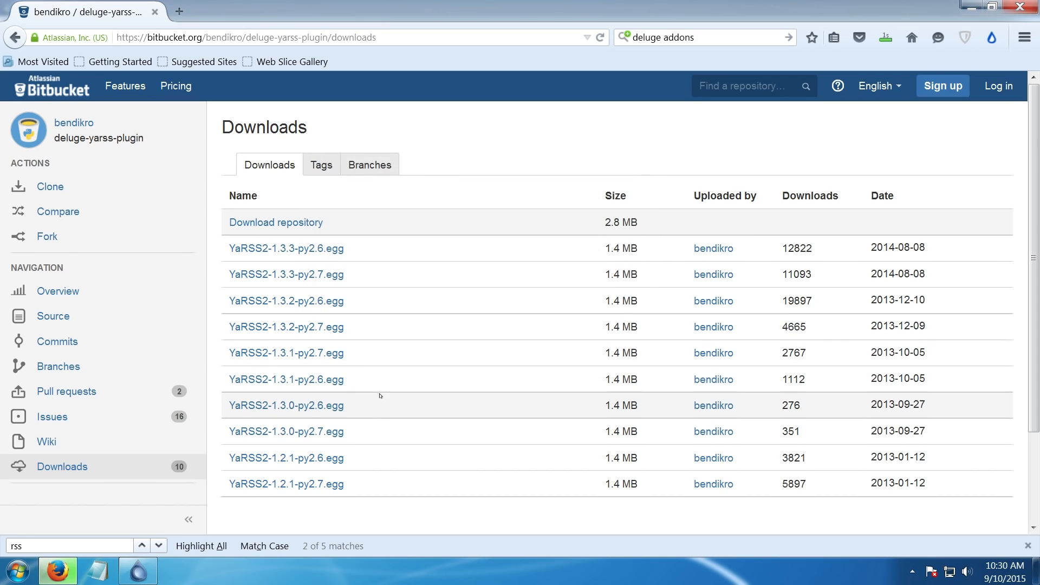
Switch to Deluge and install the plugin file YaRSS2-1.3.3-py2.6.egg from the Desktop through the plugin preferences.
click(151, 574)
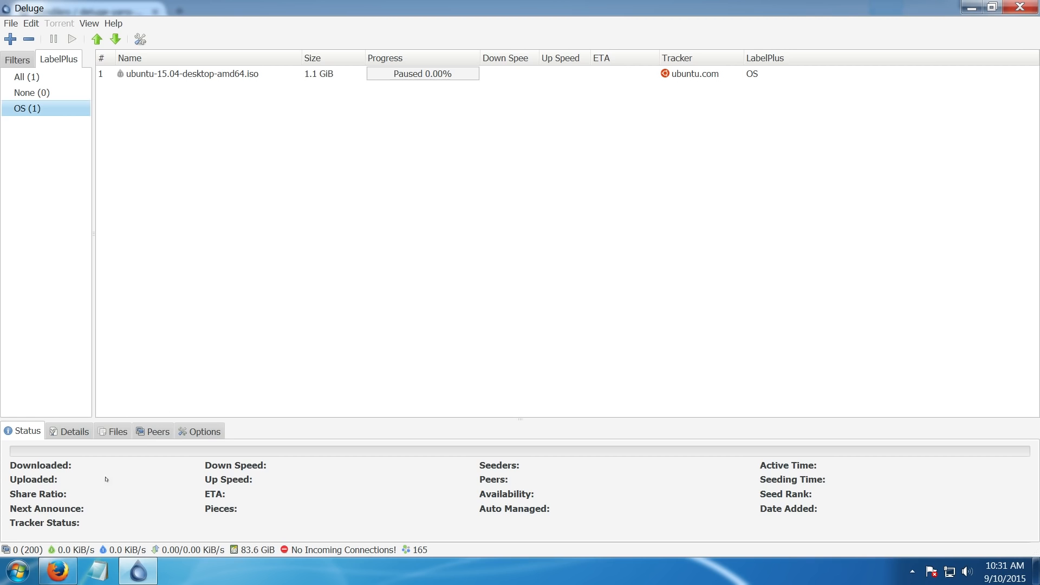
click(31, 23)
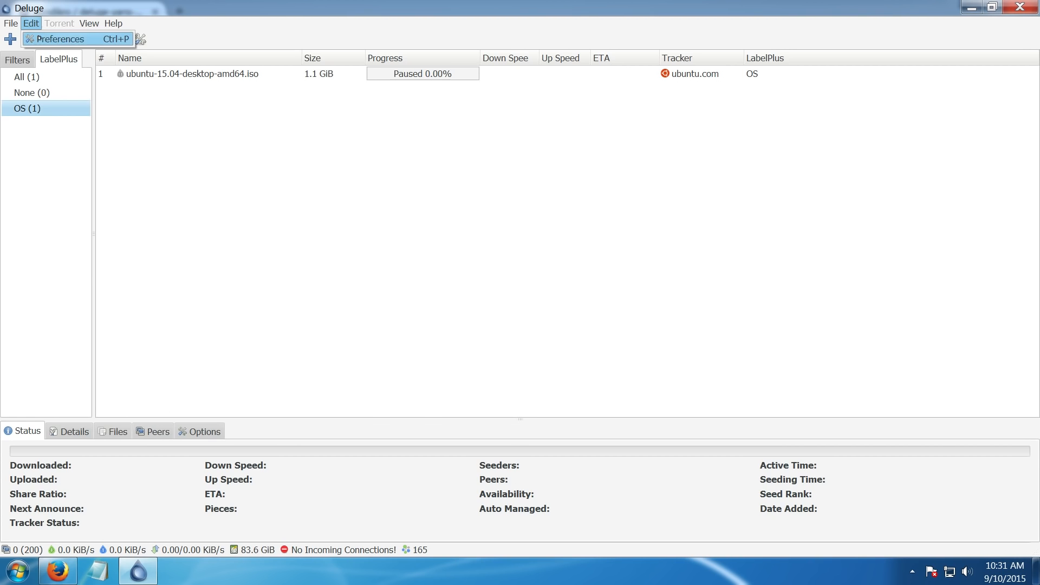
click(39, 36)
click(342, 264)
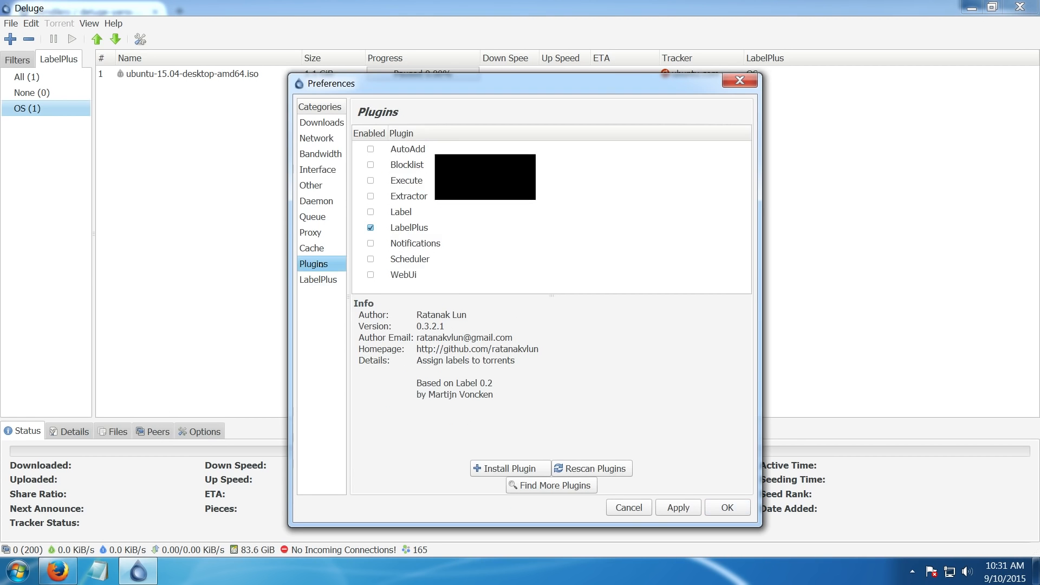
click(490, 468)
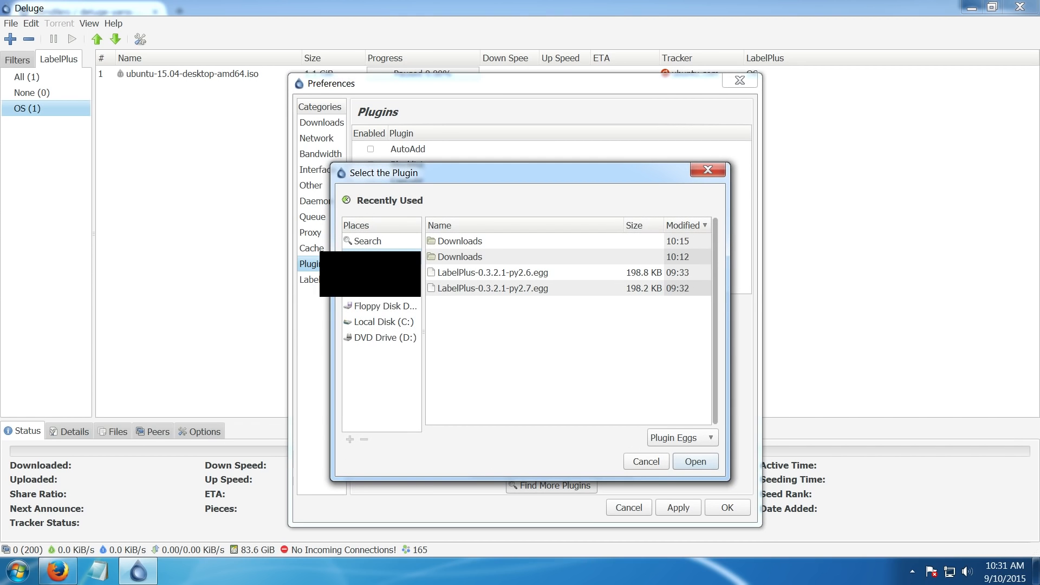
click(379, 273)
click(379, 289)
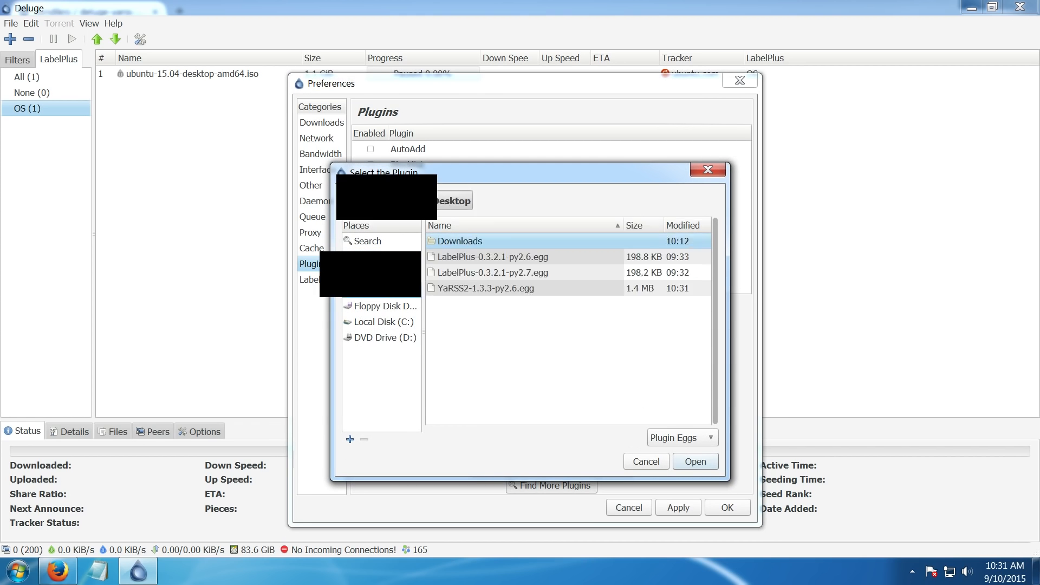
click(476, 288)
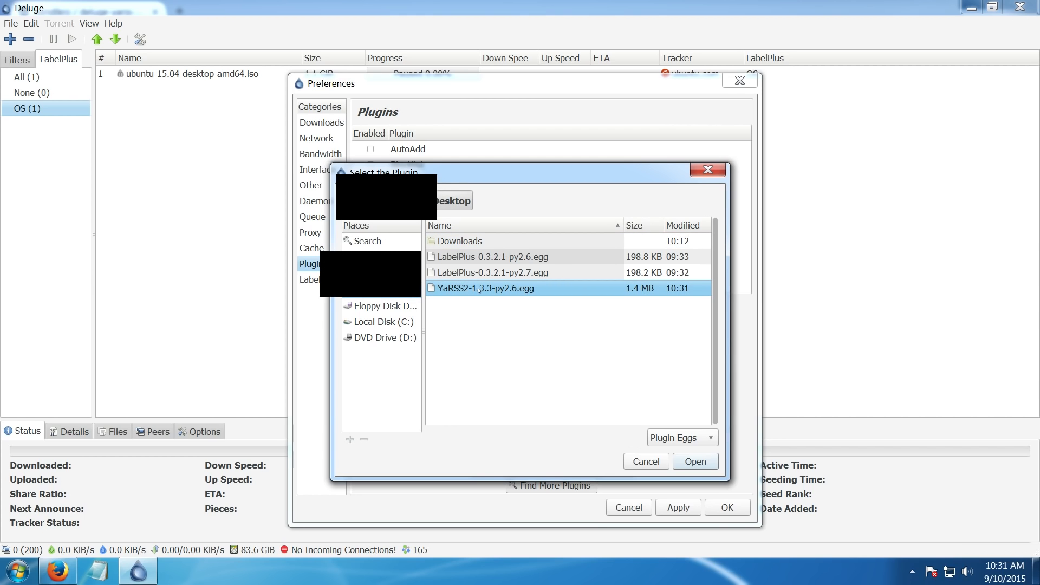
click(693, 460)
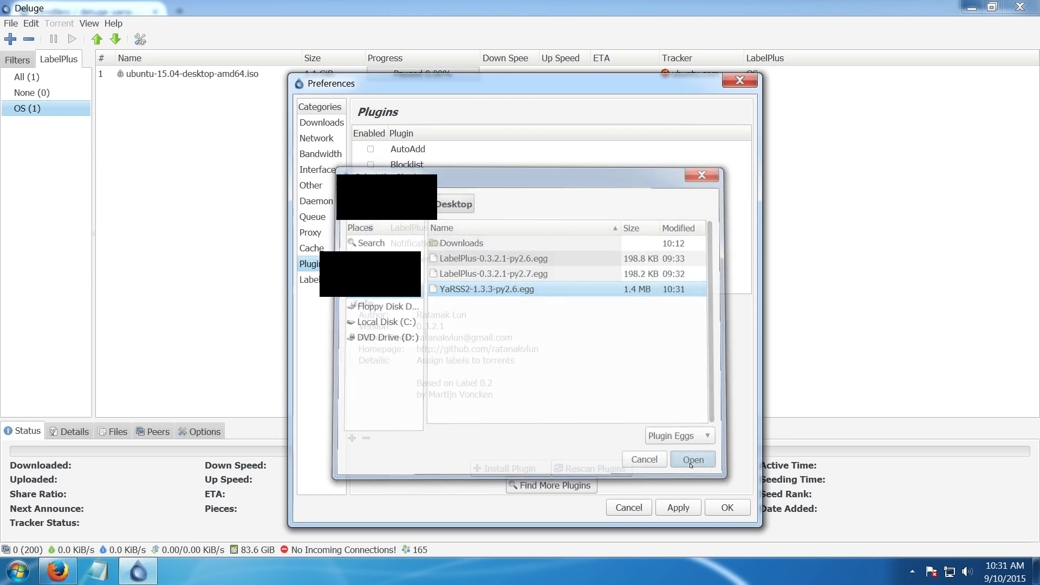
Enable the YaRSS2 plugin and open its preferences page.
scroll(368, 256, down, 1)
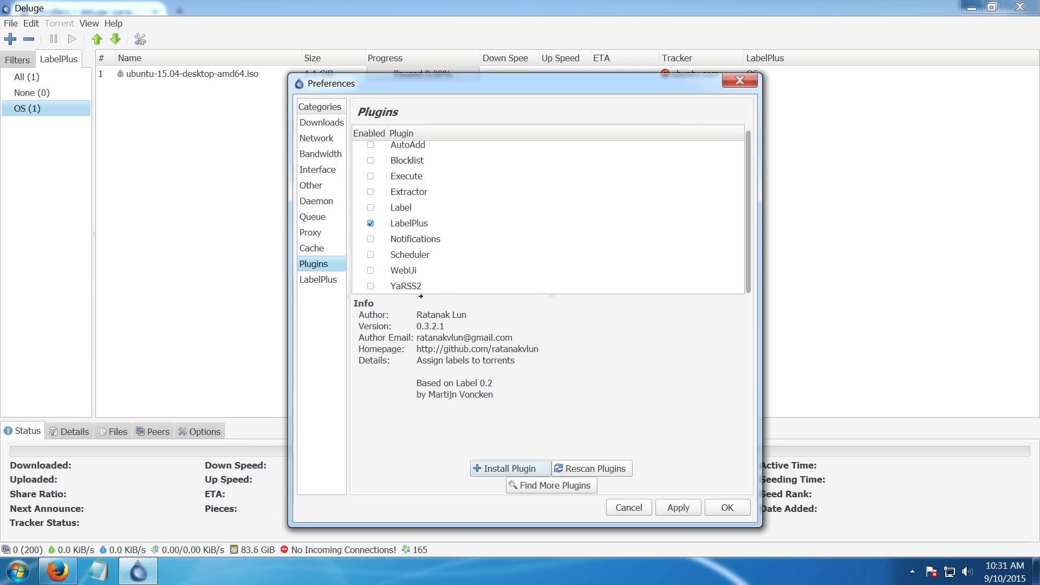
click(371, 286)
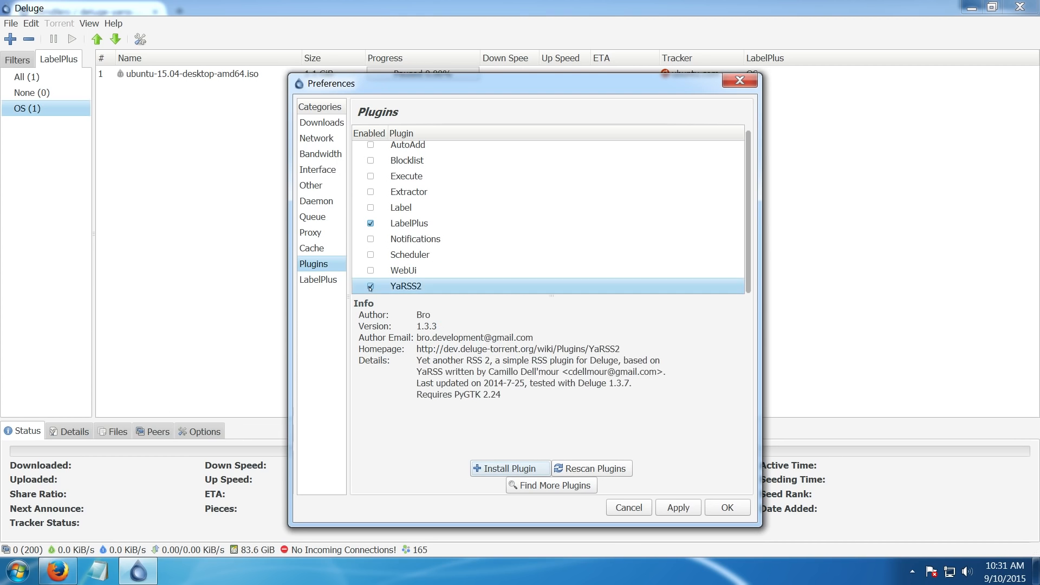
click(319, 296)
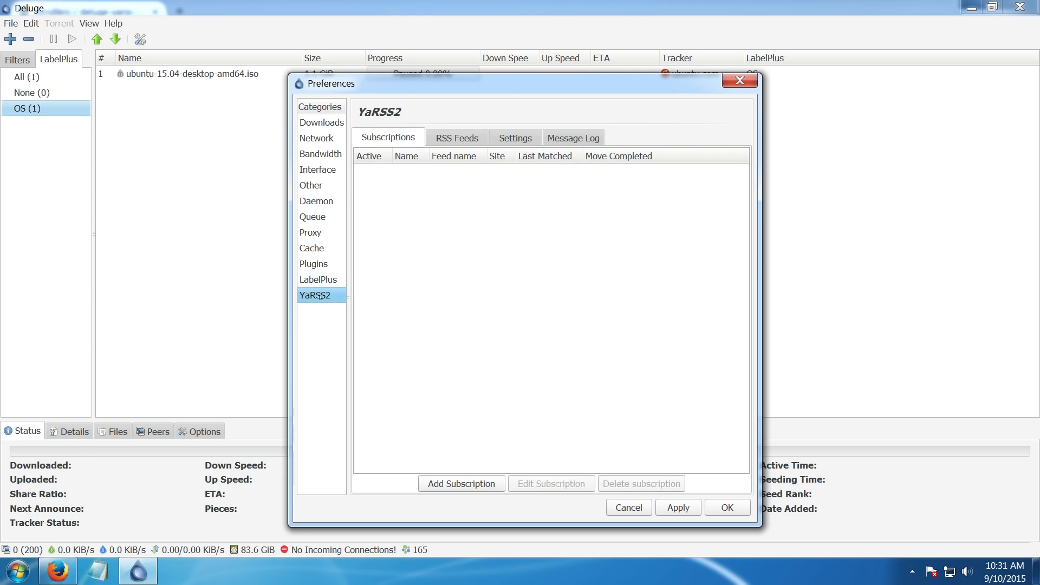